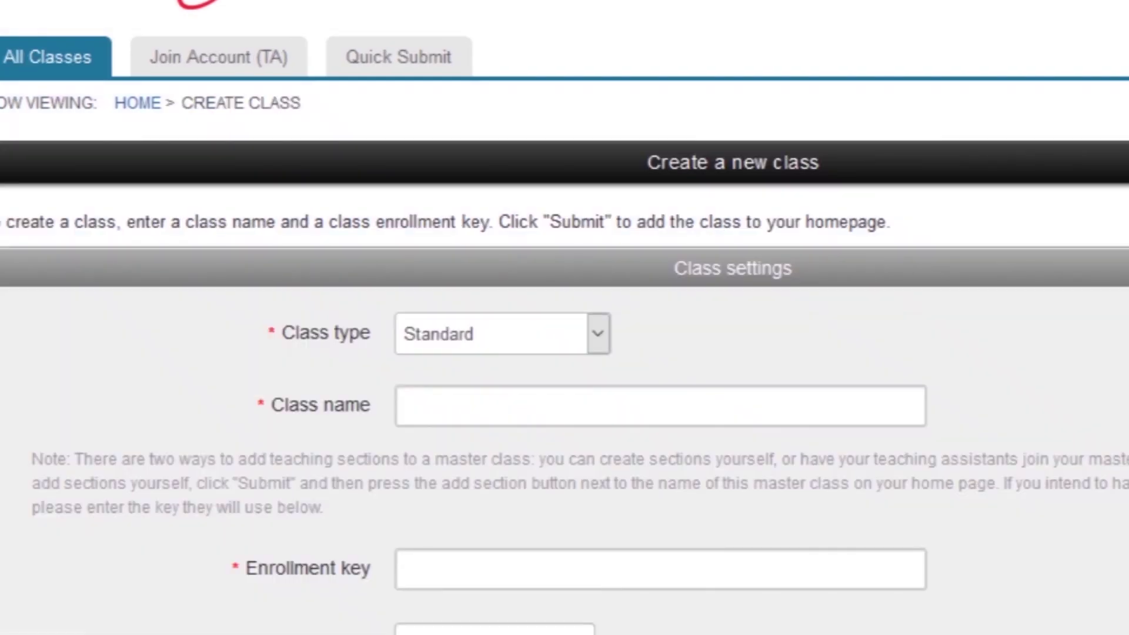
- Keep Standard as the class type and name the class 'Sample class 2020'
scroll(772, 318, "down", 3)
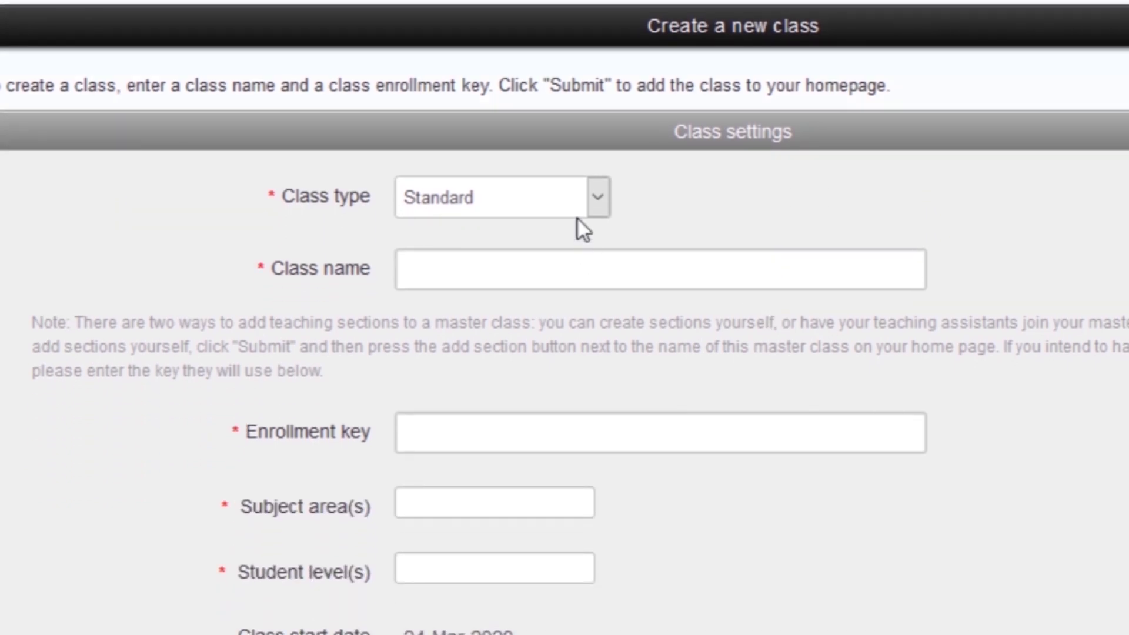
left_click(596, 210)
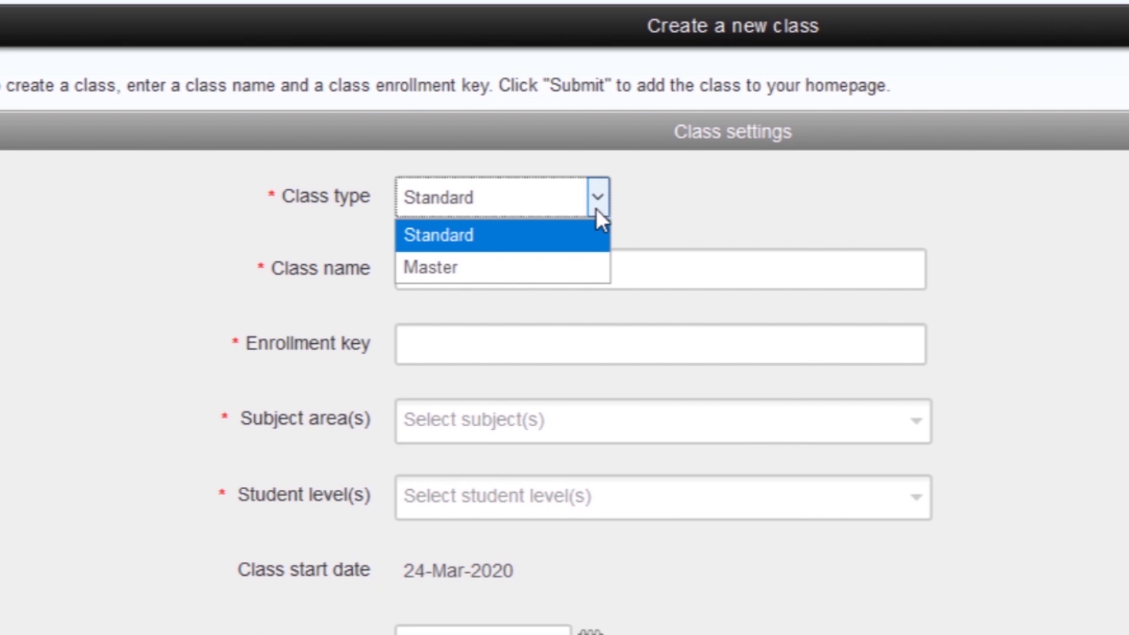
left_click(578, 225)
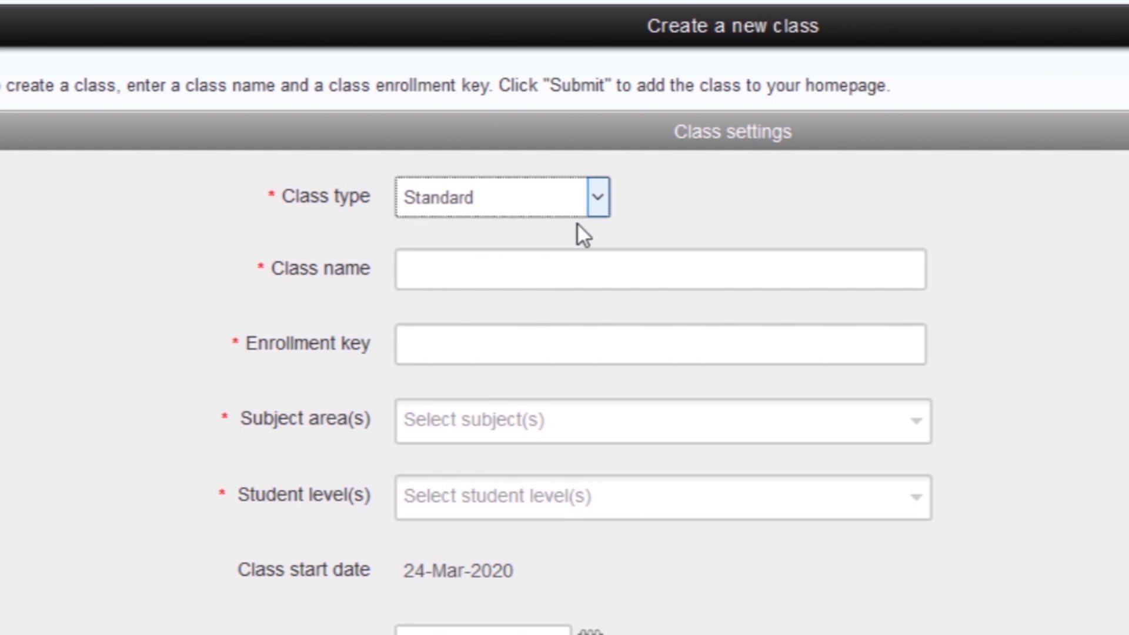
left_click(548, 271)
type("Sampke")
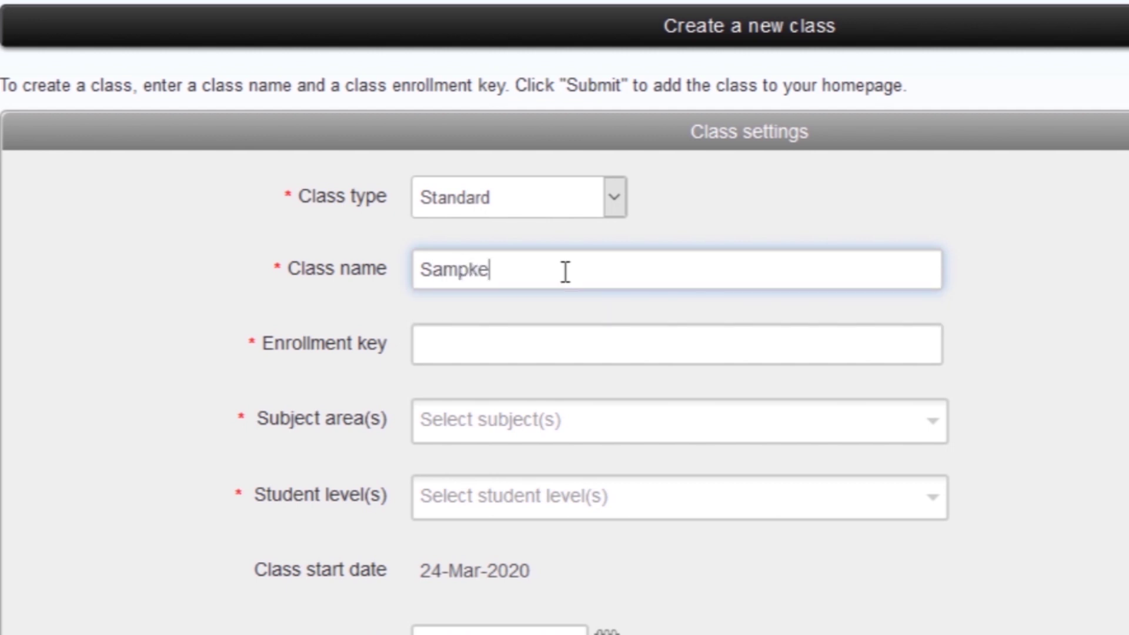
key("BackSpace")
key("BackSpace")
type("le class")
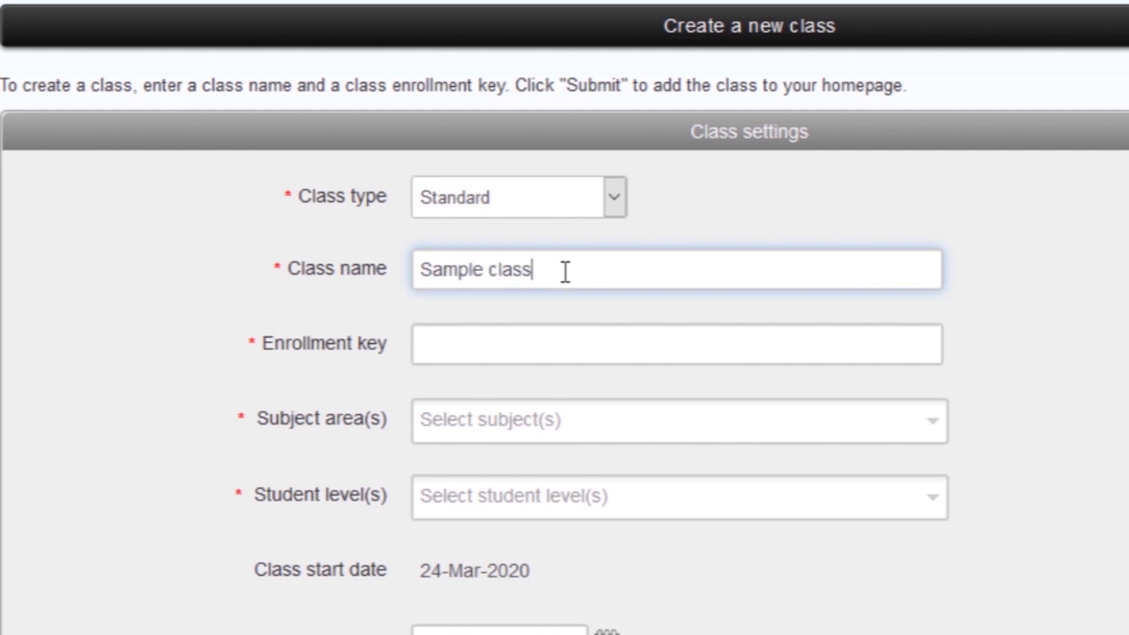
type(" 2020")
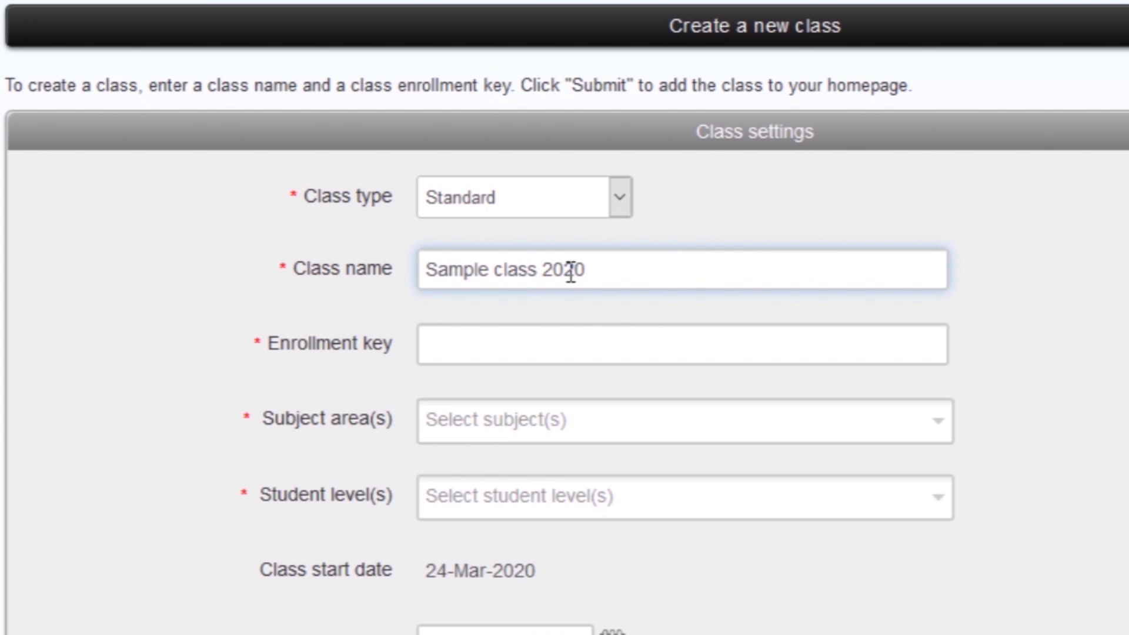
- Enter the class enrollment key
left_click(517, 344)
type("12345")
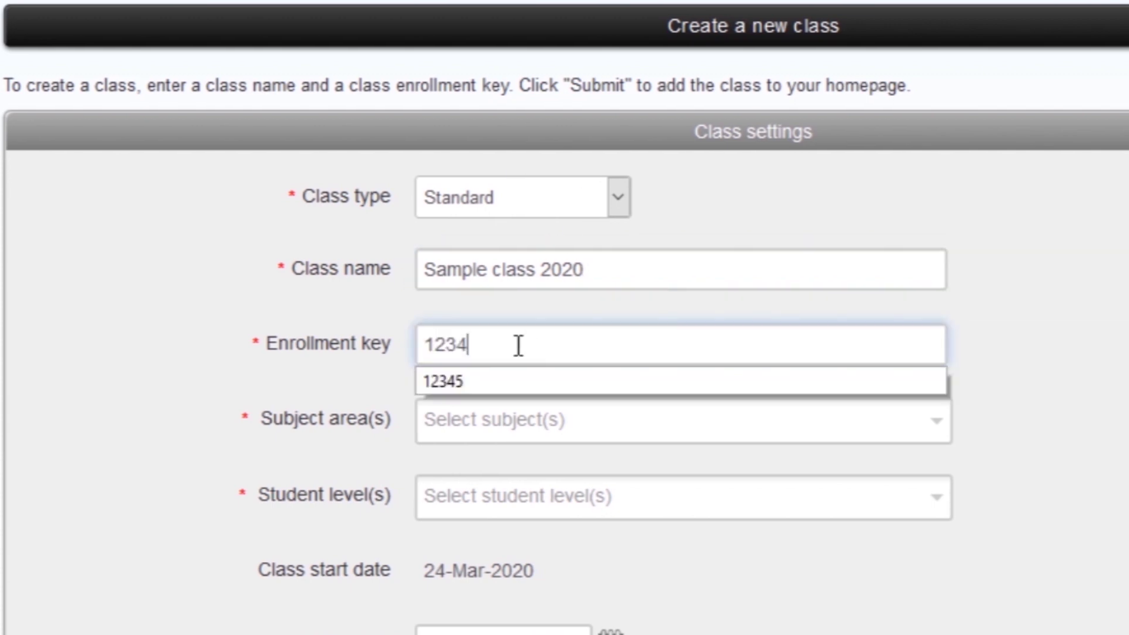
left_click(1055, 372)
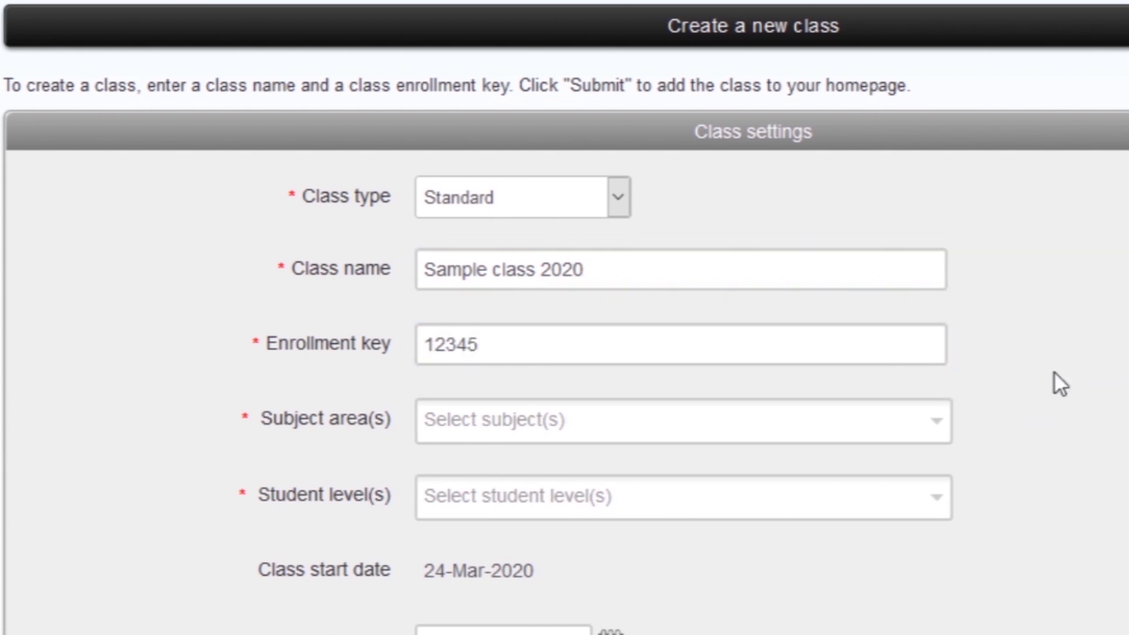
scroll(1055, 373, "down", 2)
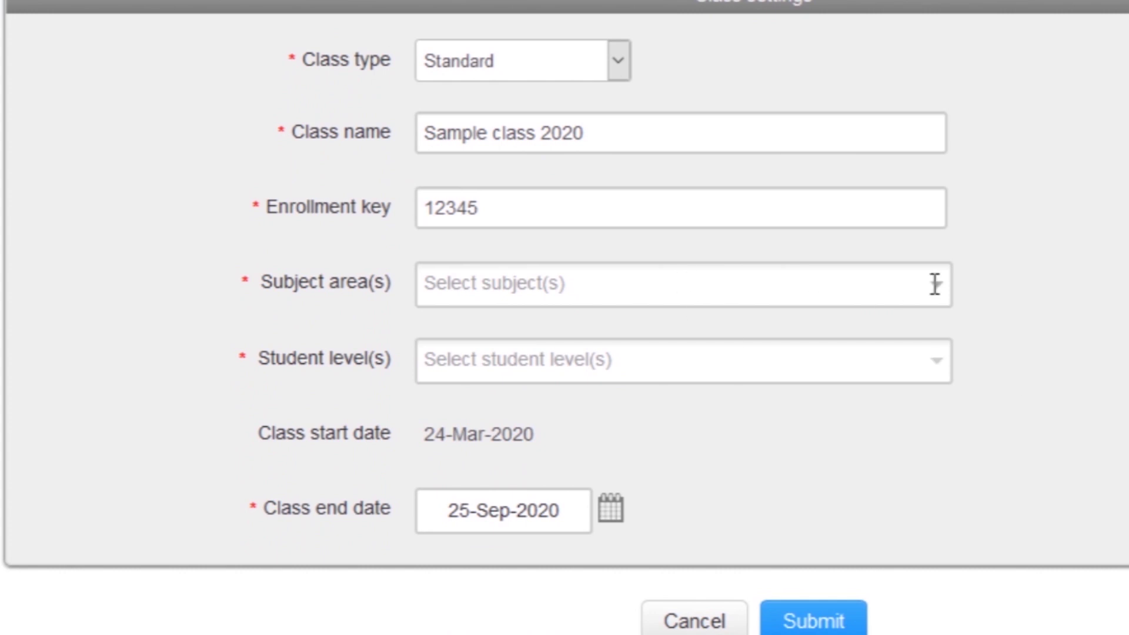
- Set the subject area to Science - General and the student level to Undergraduate
left_click(934, 284)
left_click_drag(928, 344, 939, 501)
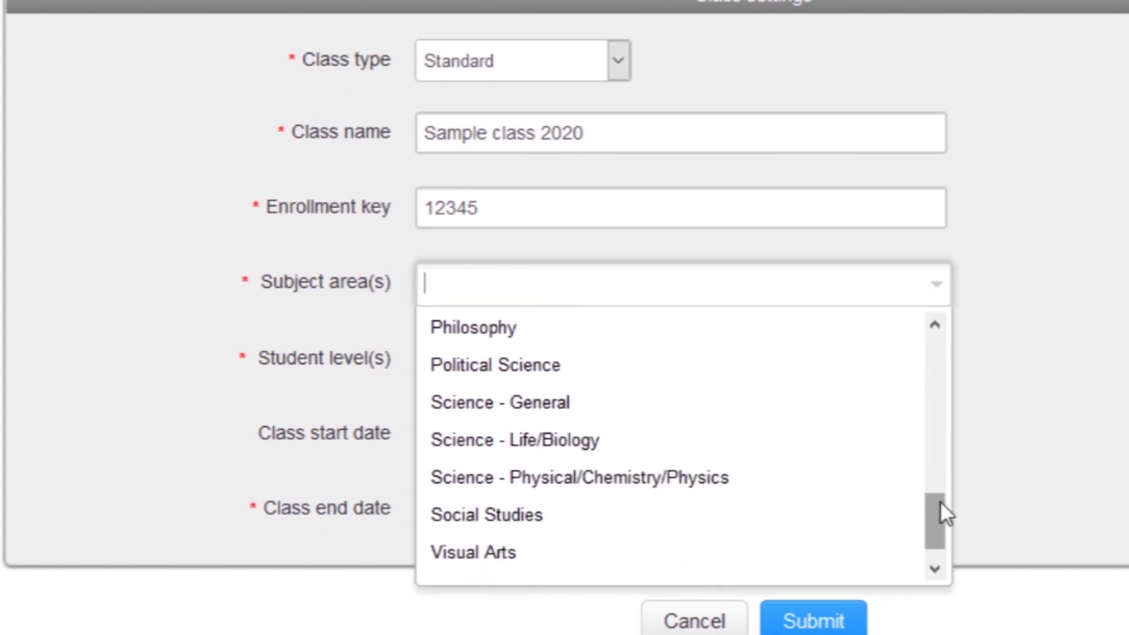
left_click(584, 403)
left_click(936, 362)
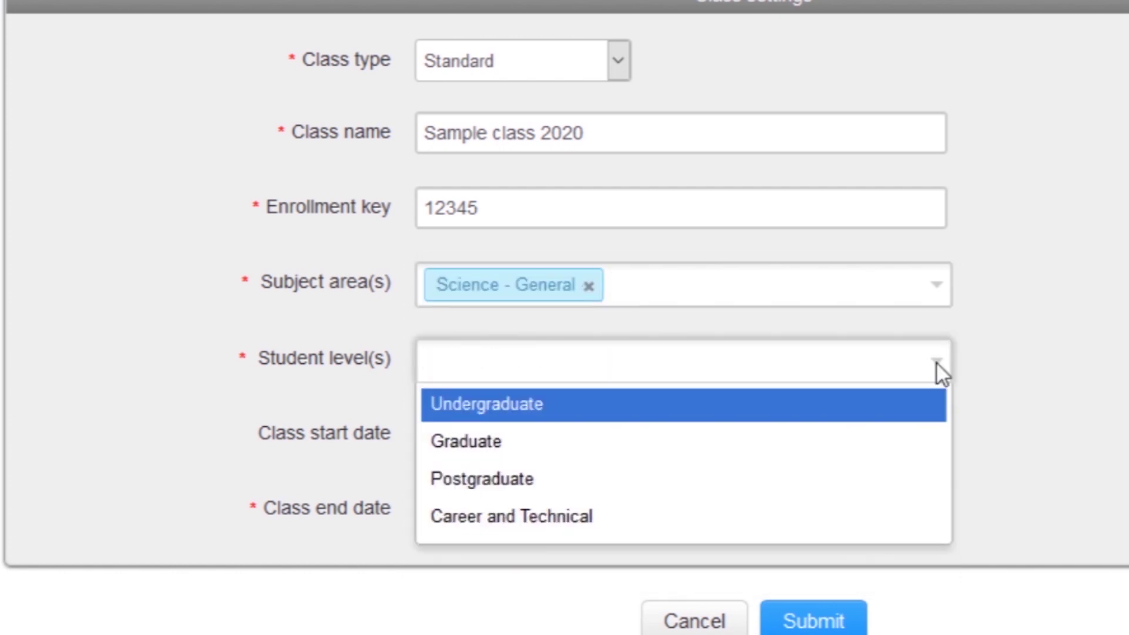
left_click(538, 405)
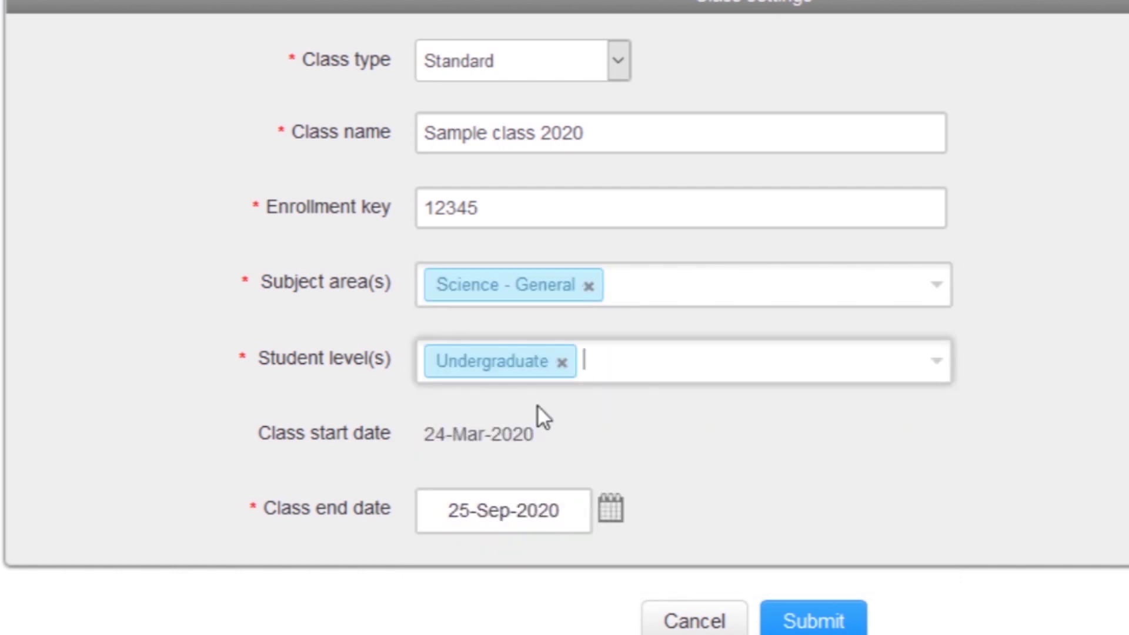
scroll(1042, 303, "down", 2)
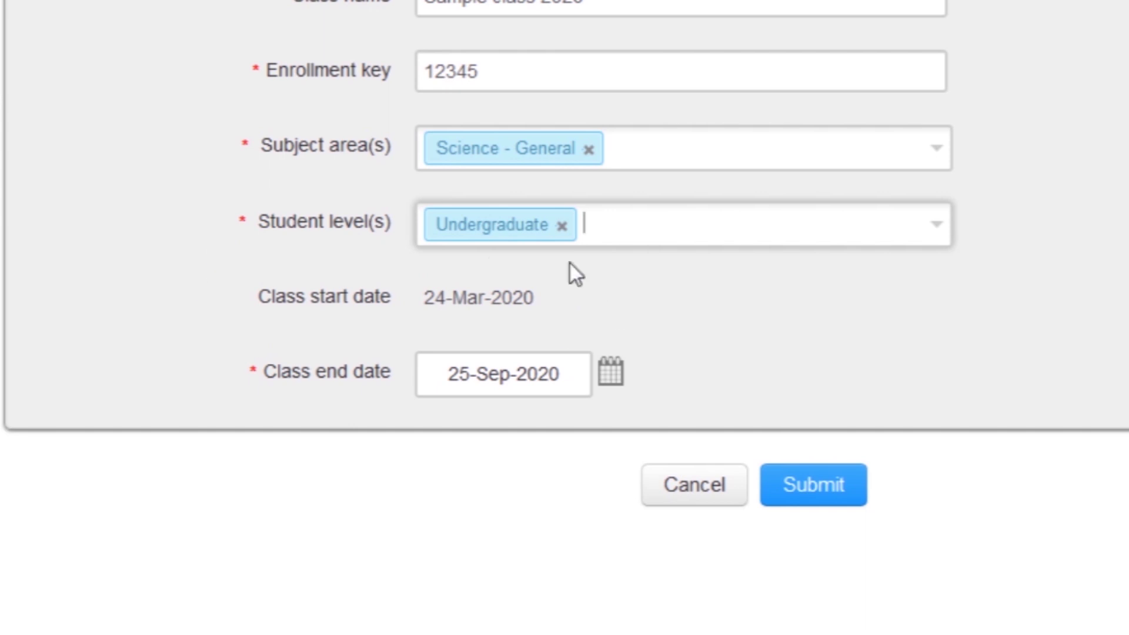
- Check the class end date calendar, leaving it at 25-Sep-2020
left_click(617, 373)
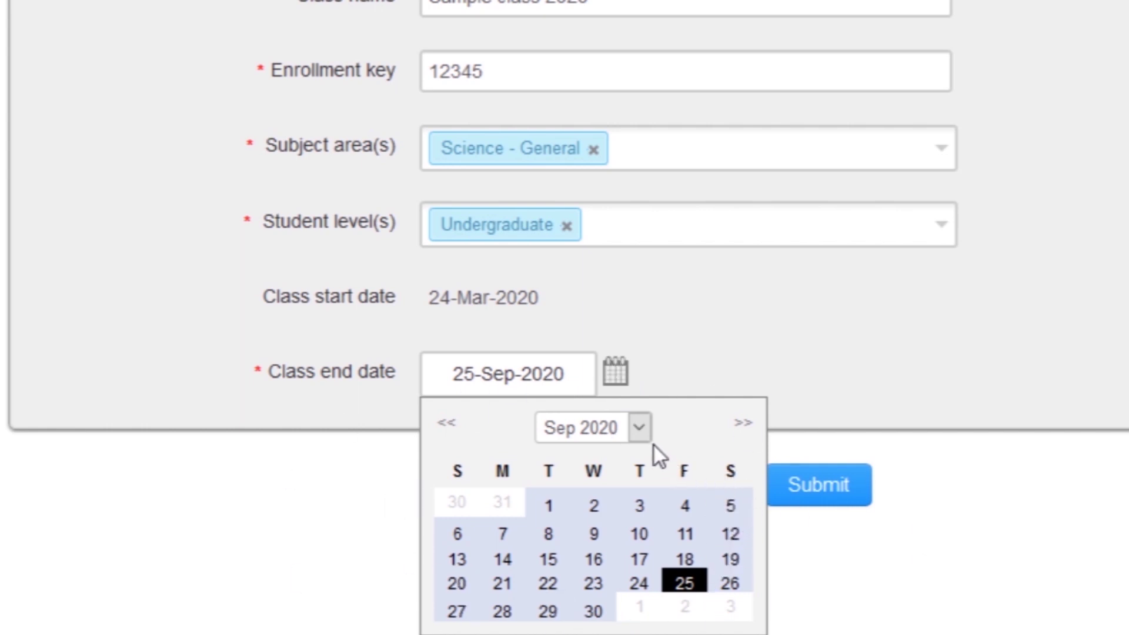
left_click(640, 428)
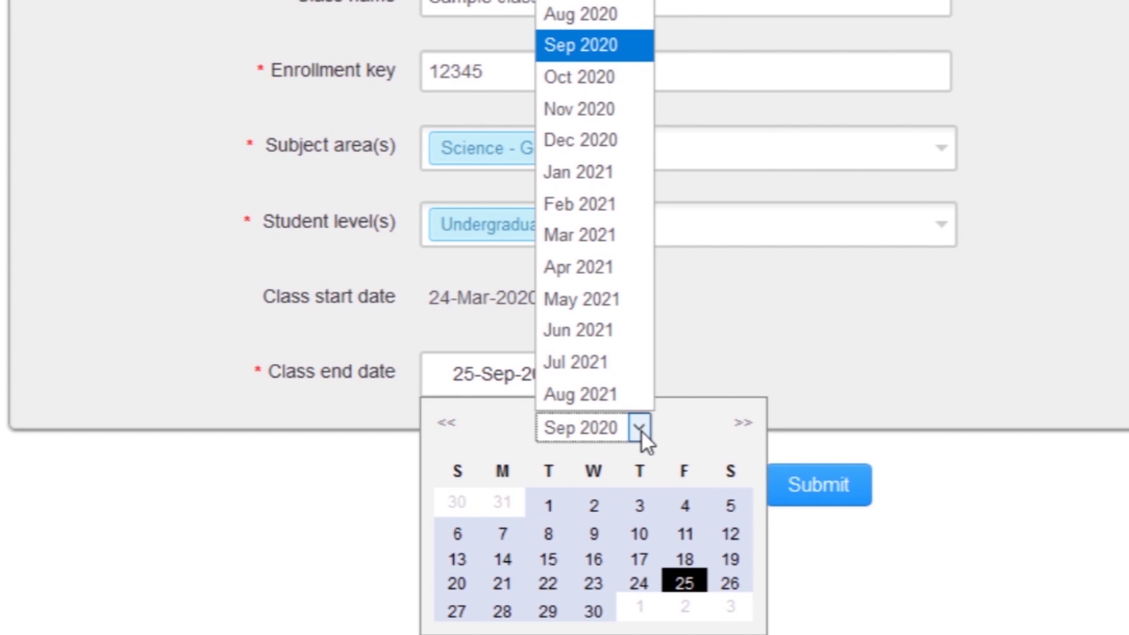
left_click(641, 430)
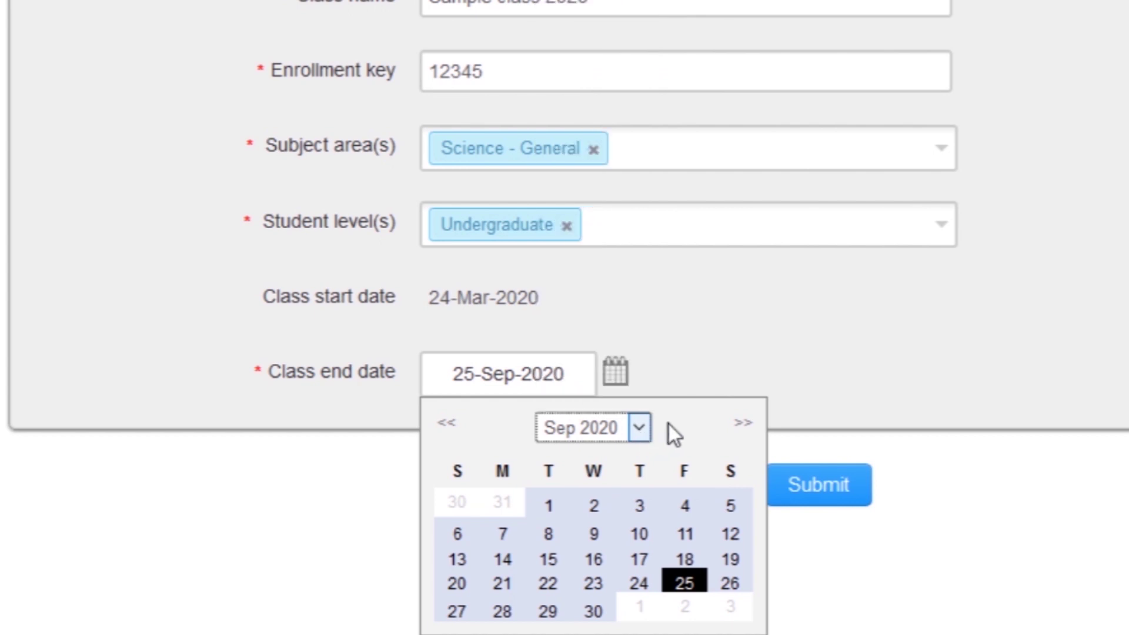
left_click(792, 347)
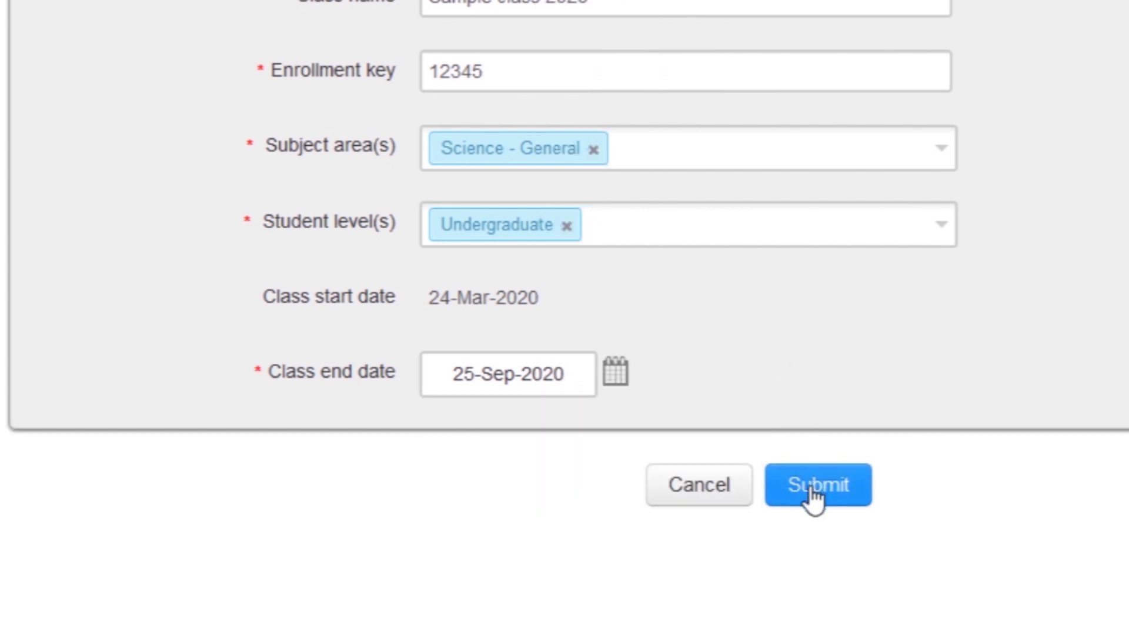
- Submit Sample class 2020, open its class page, and start a new assignment
left_click(815, 493)
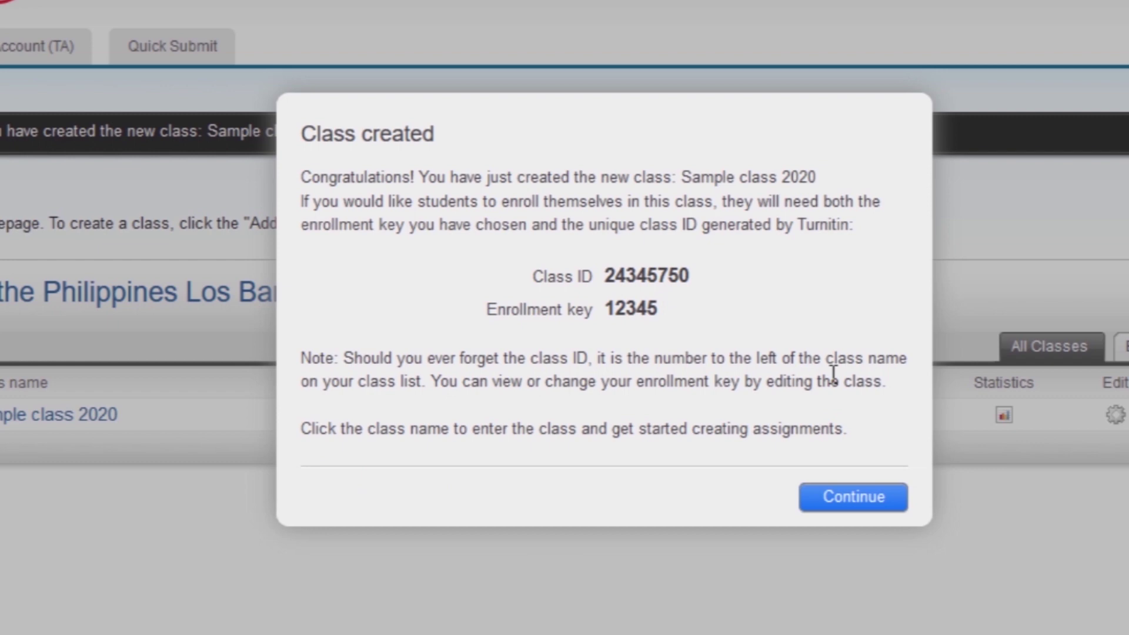
left_click(844, 498)
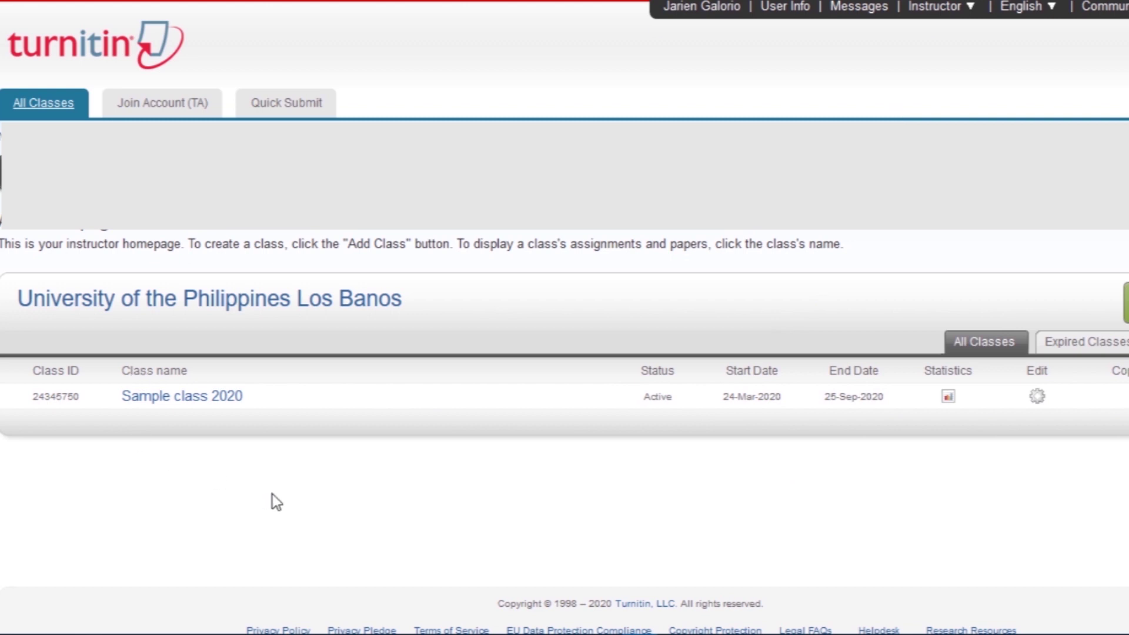
left_click(166, 399)
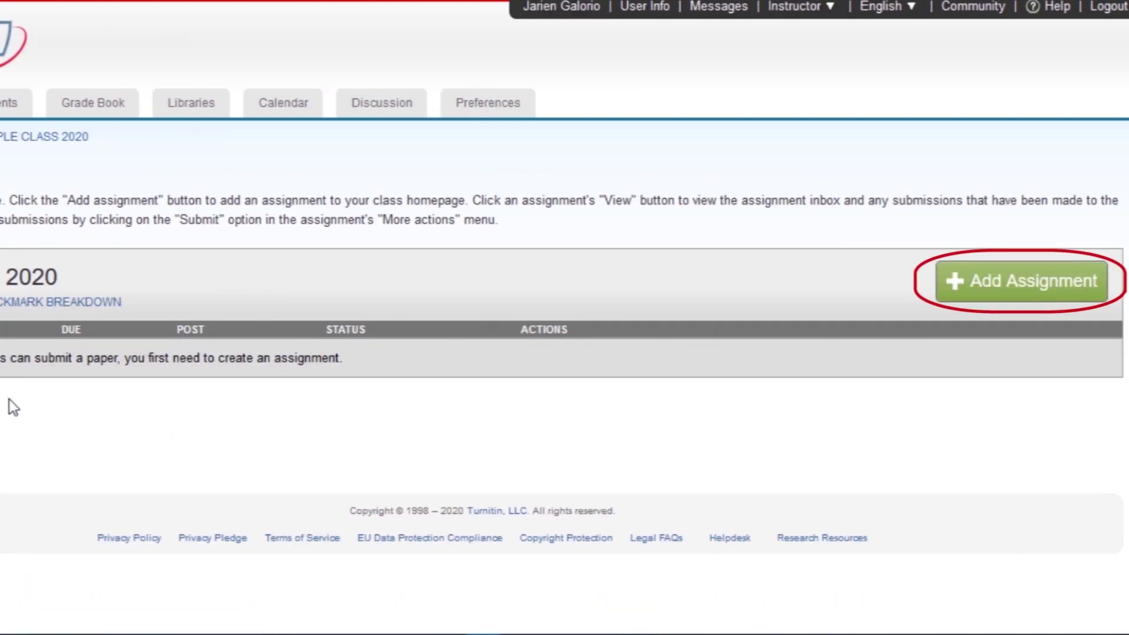
left_click(999, 288)
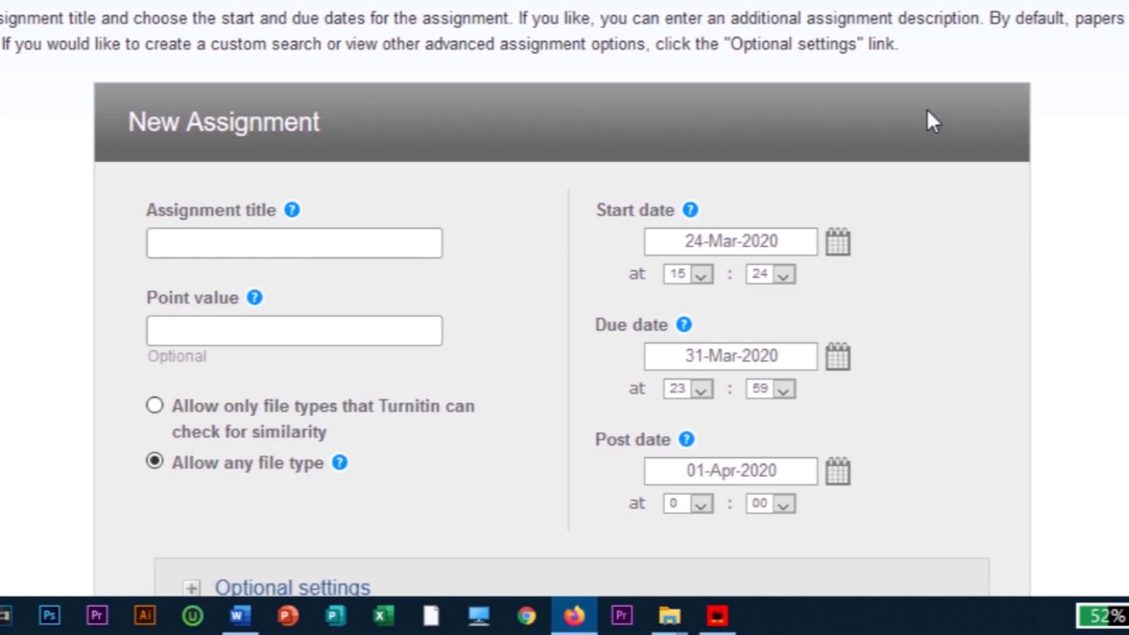
- Title the new assignment 'sample assignment'
scroll(927, 120, "down", 2)
left_click(234, 112)
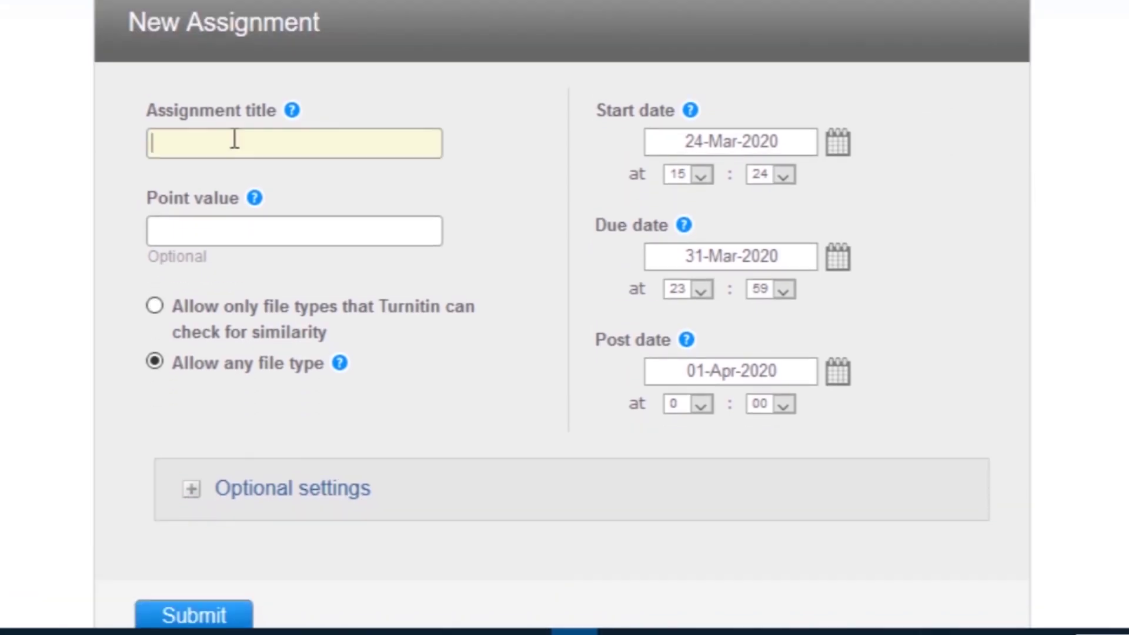
type("sample")
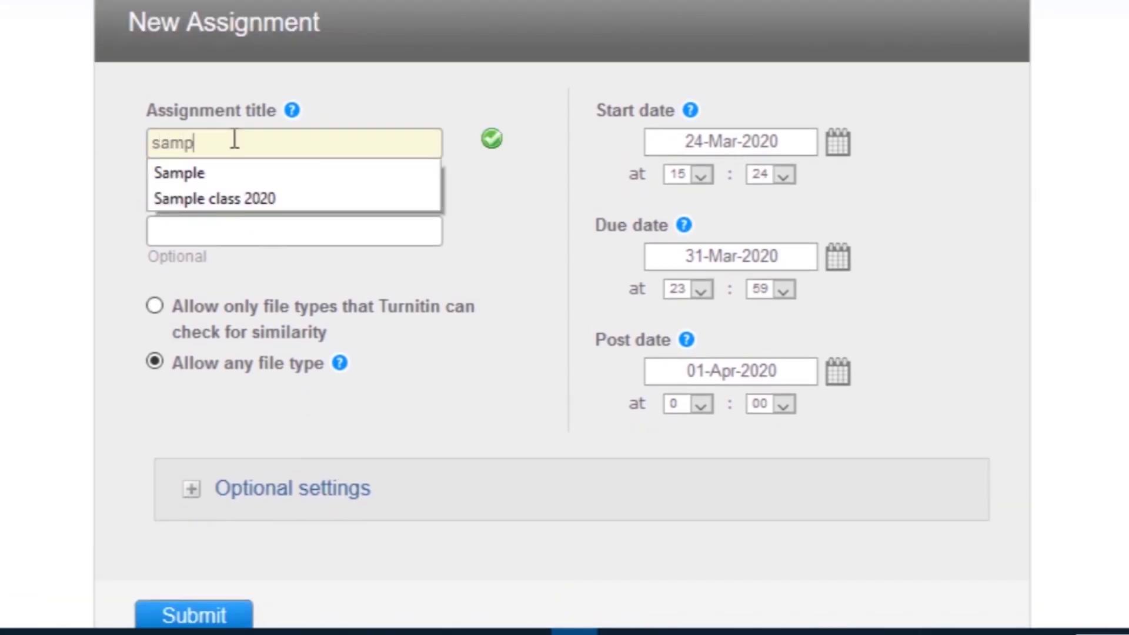
key("BackSpace")
type("le assignment")
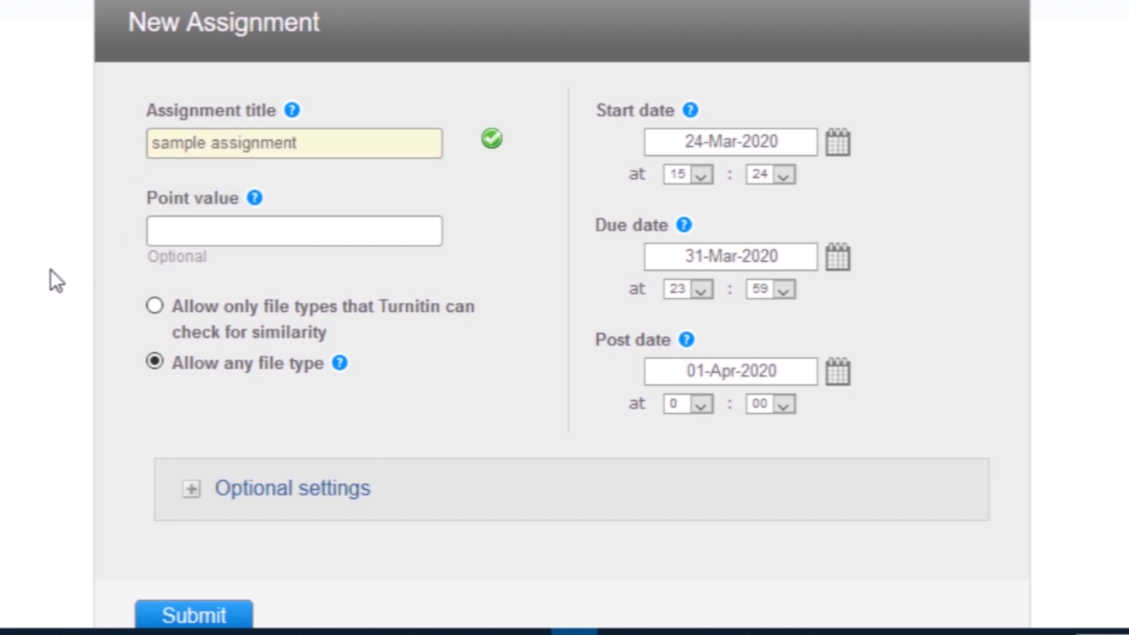
left_click(272, 231)
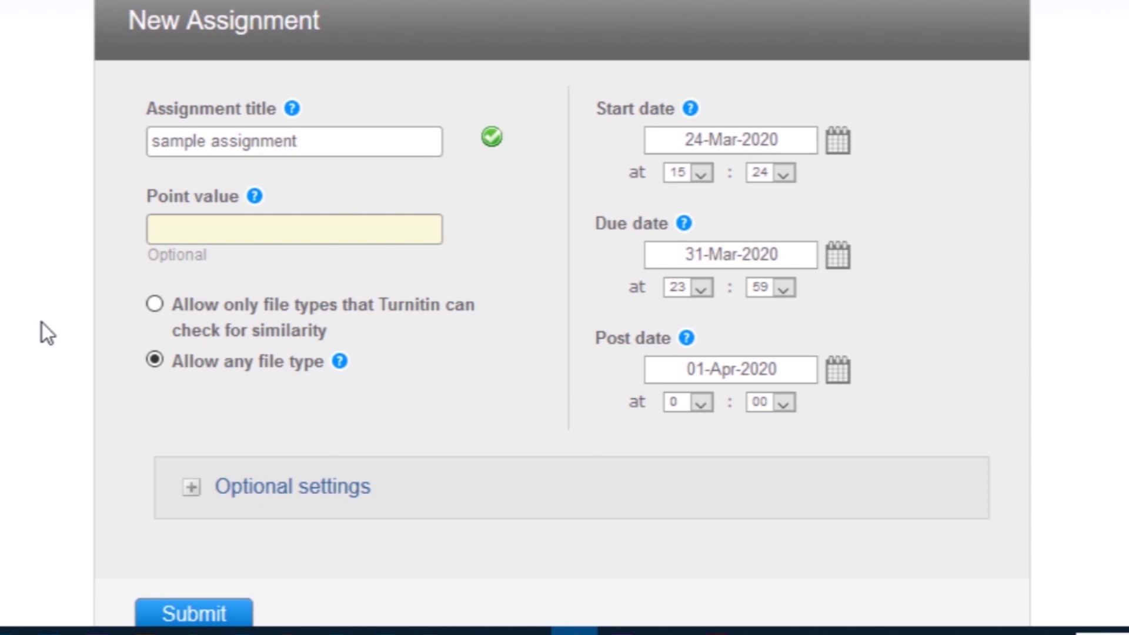
- Expand the assignment's optional settings section
scroll(41, 324, "down", 1)
scroll(41, 327, "down", 2)
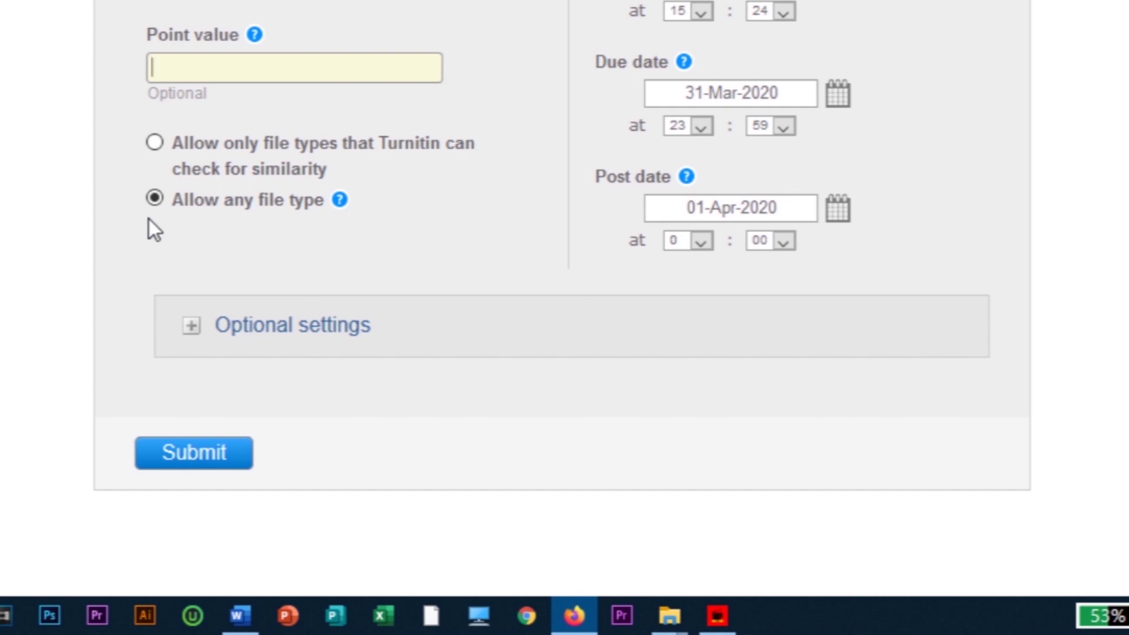
scroll(136, 223, "down", 3)
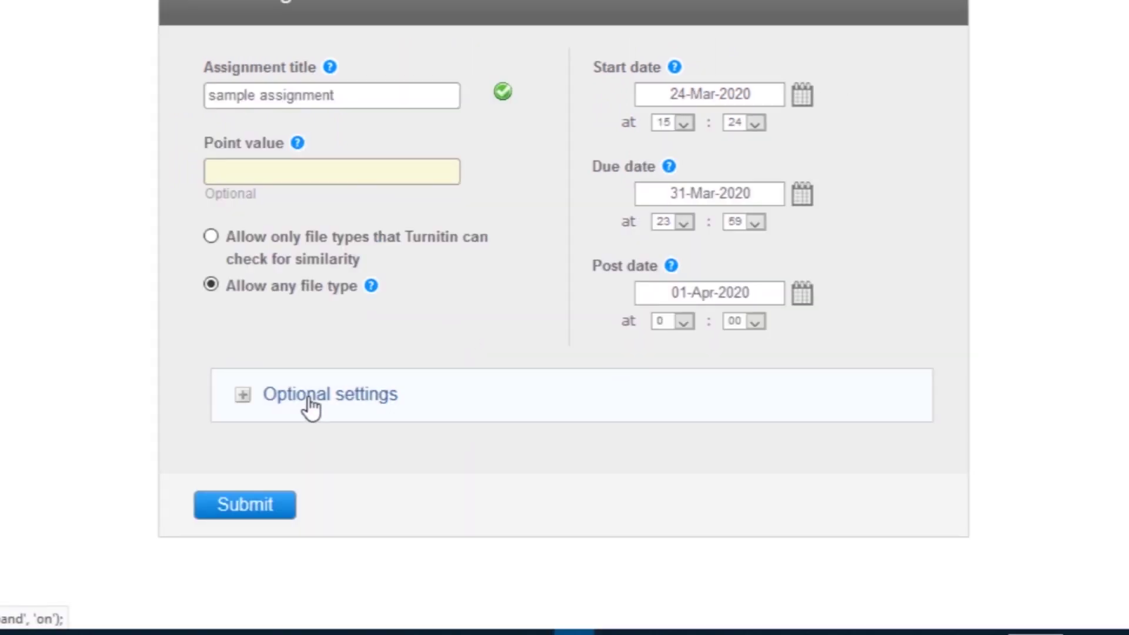
left_click(311, 406)
scroll(1120, 369, "down", 3)
scroll(1120, 369, "down", 2)
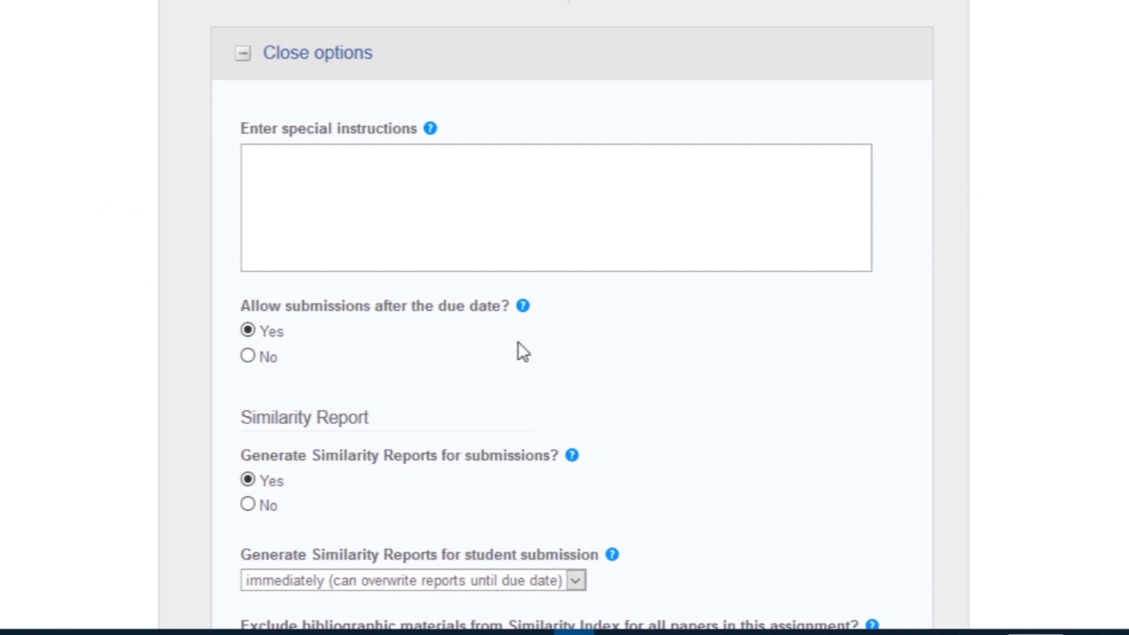
scroll(813, 328, "down", 4)
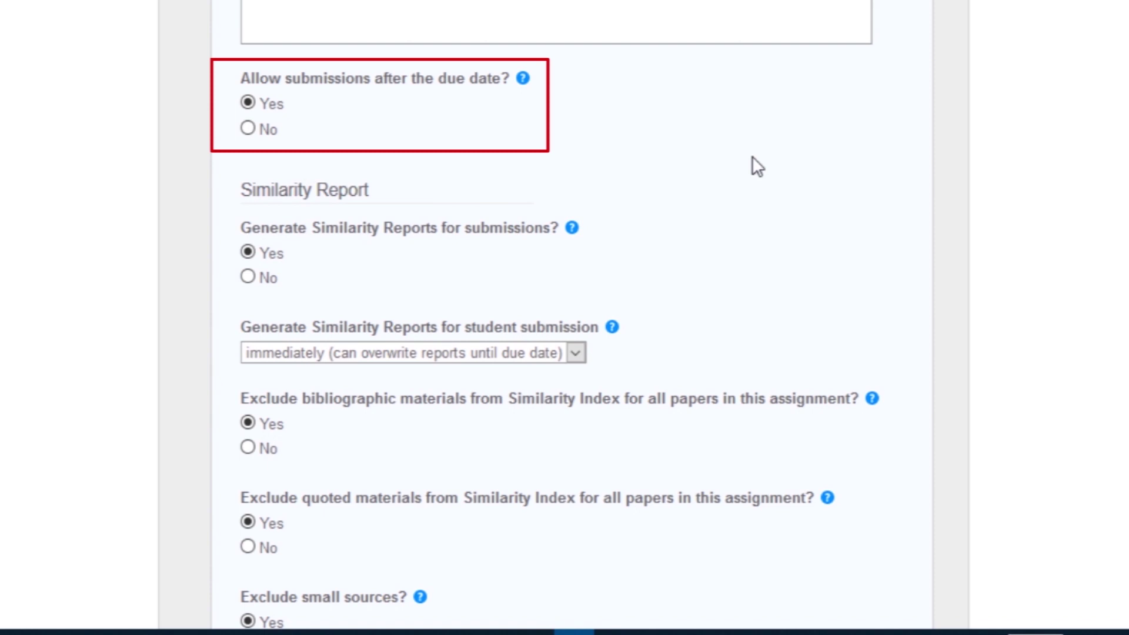
scroll(754, 164, "down", 4)
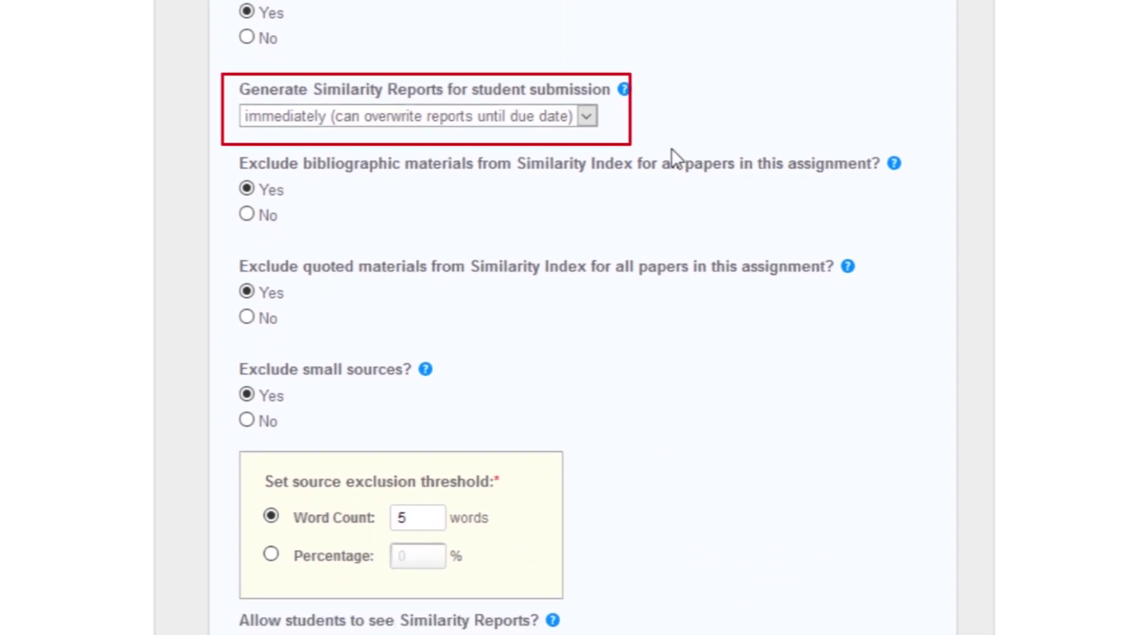
left_click(587, 117)
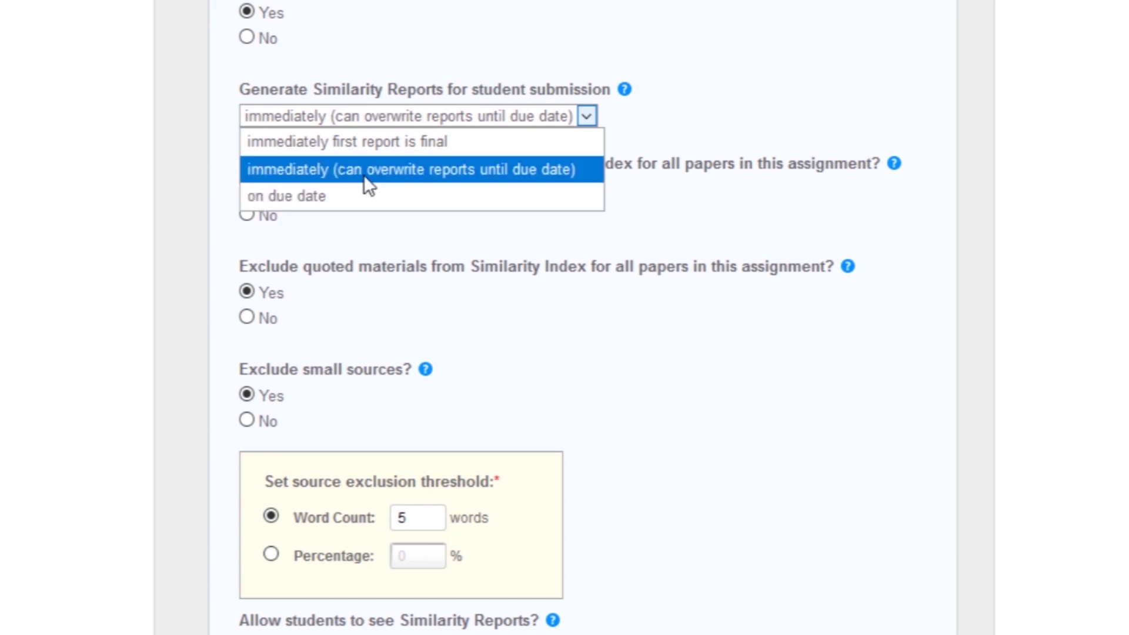
left_click(364, 170)
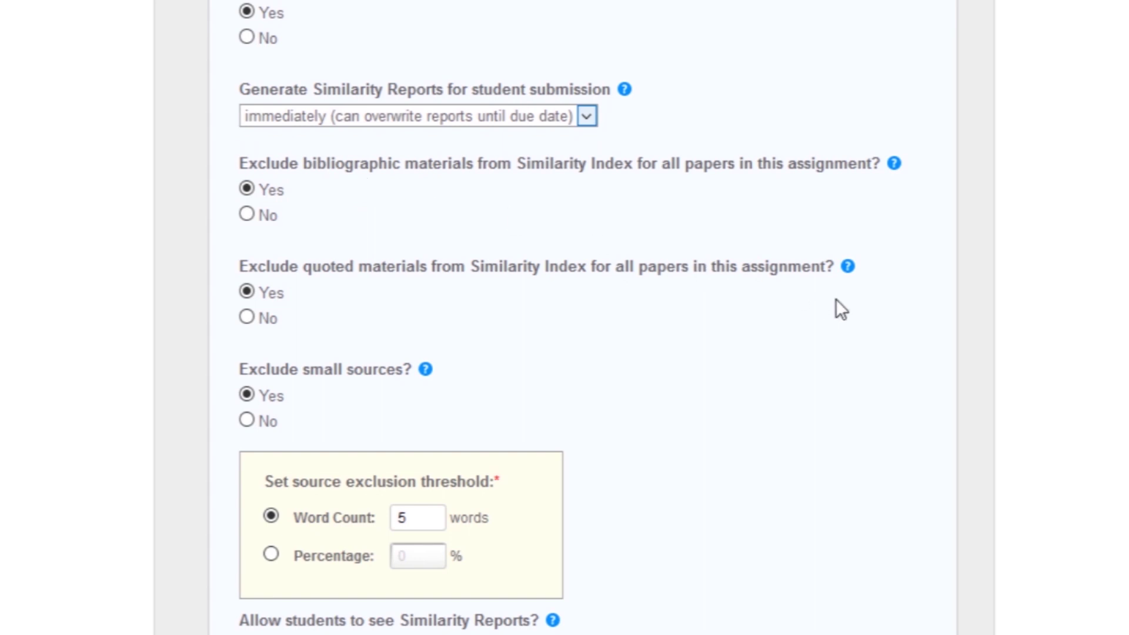
scroll(841, 299, "down", 2)
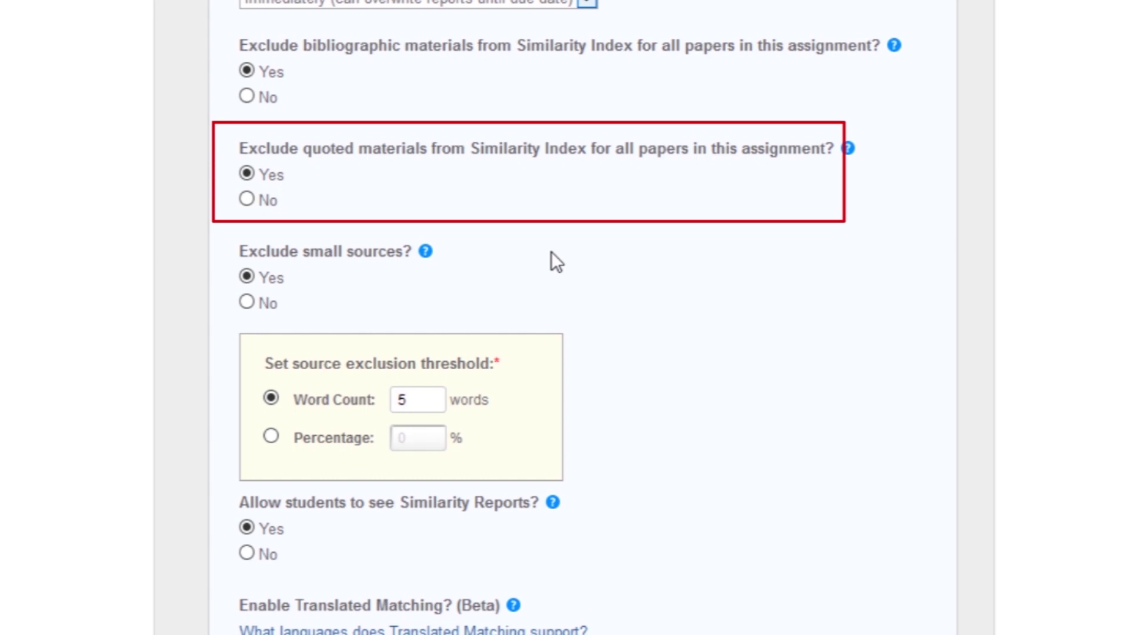
- Set 'Exclude small sources?' to No after trying the Percentage and Word Count thresholds
scroll(832, 297, "down", 2)
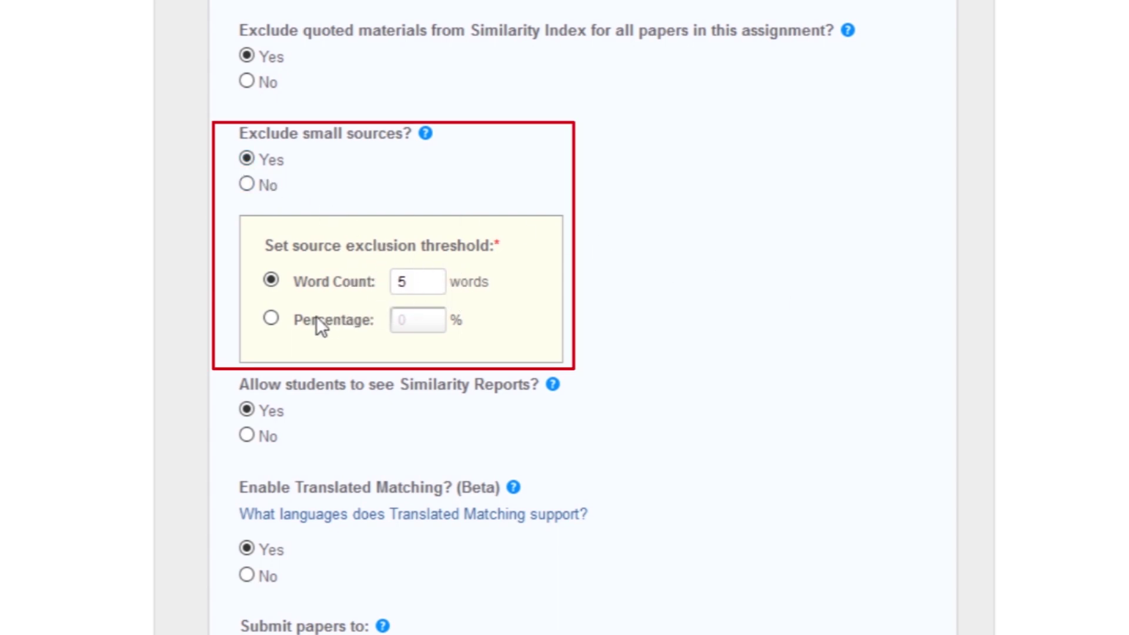
left_click(271, 318)
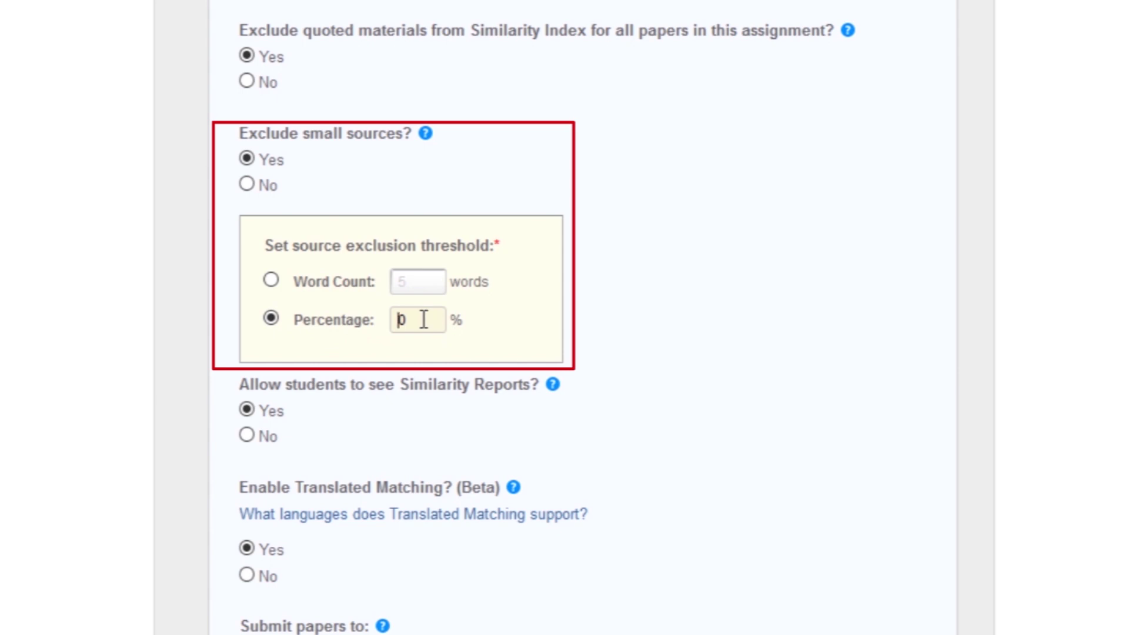
left_click(277, 278)
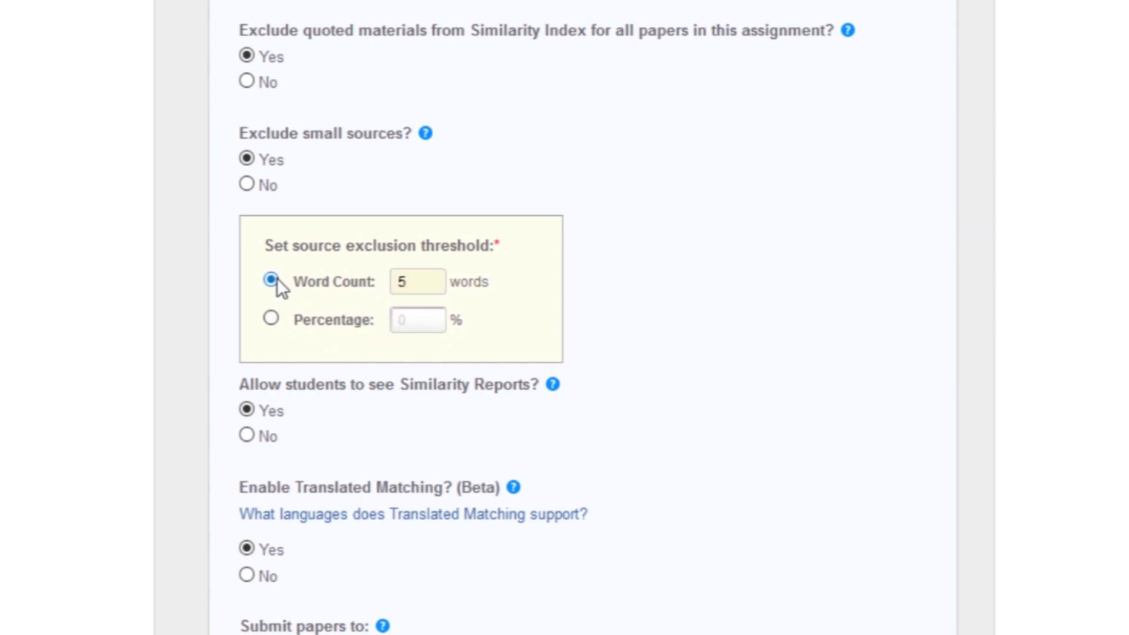
left_click(247, 186)
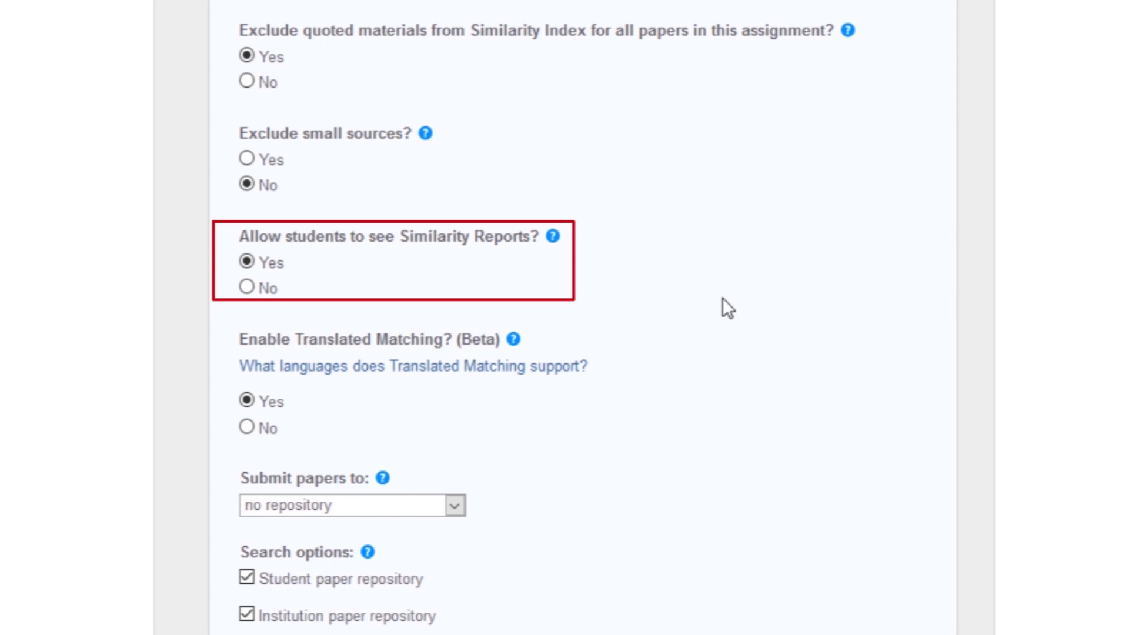
scroll(249, 218, "down", 2)
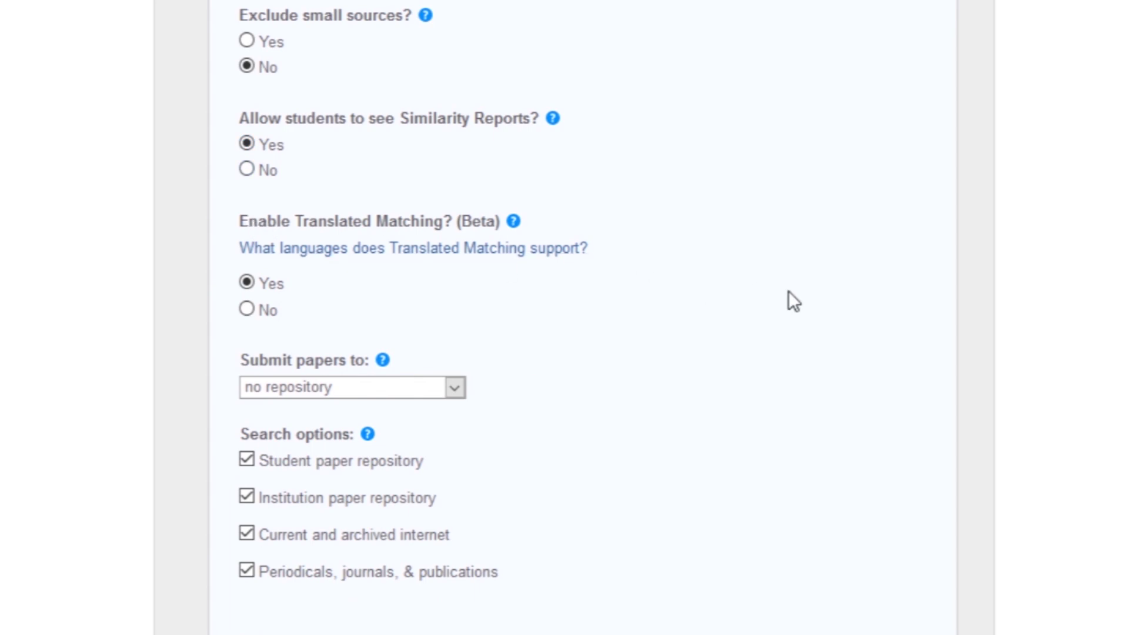
scroll(825, 333, "down", 2)
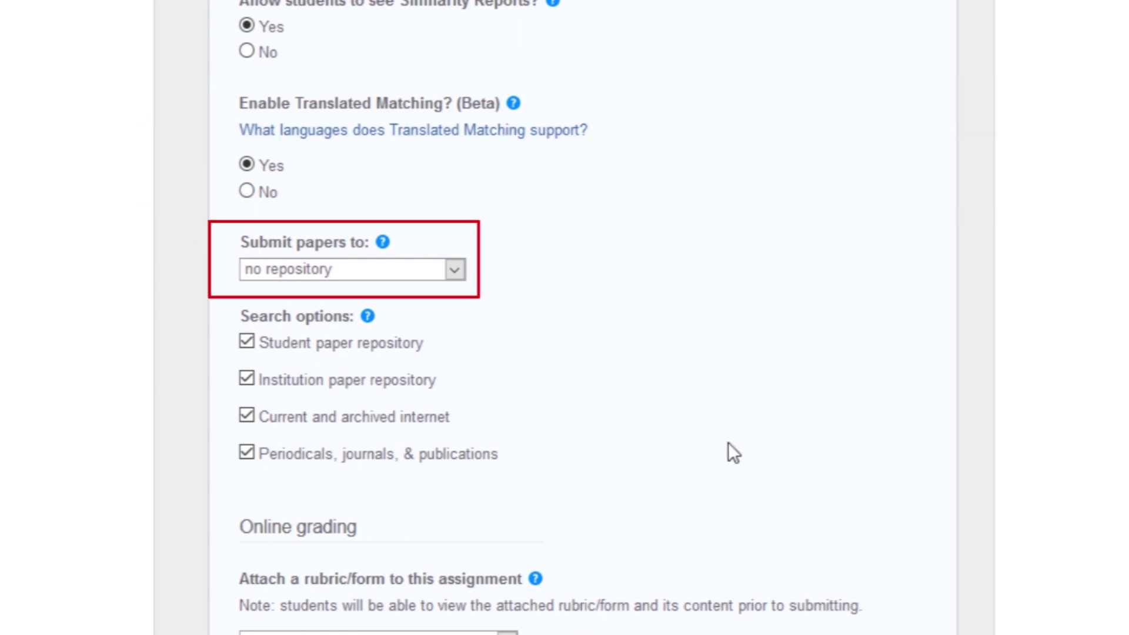
left_click(455, 271)
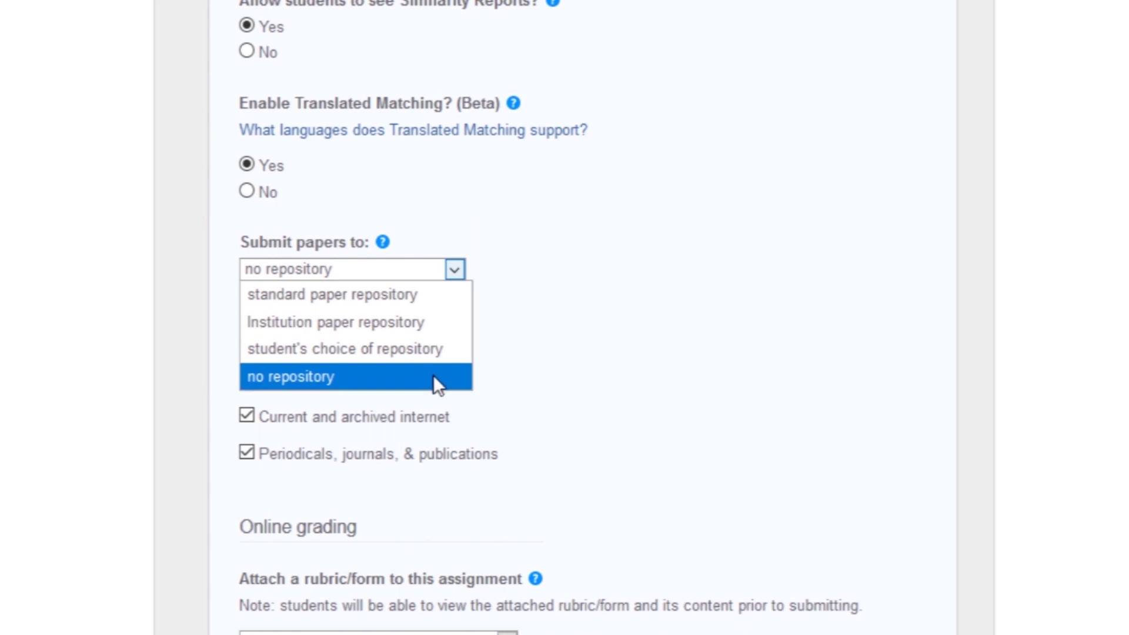
left_click(433, 377)
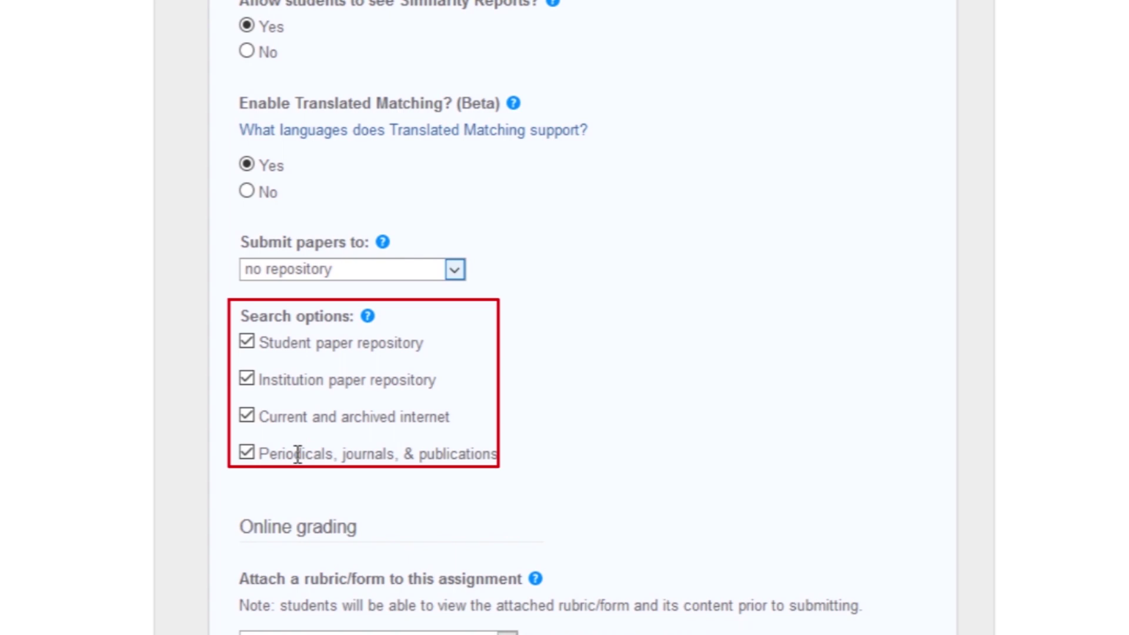
scroll(631, 424, "down", 6)
mouse_move(646, 432)
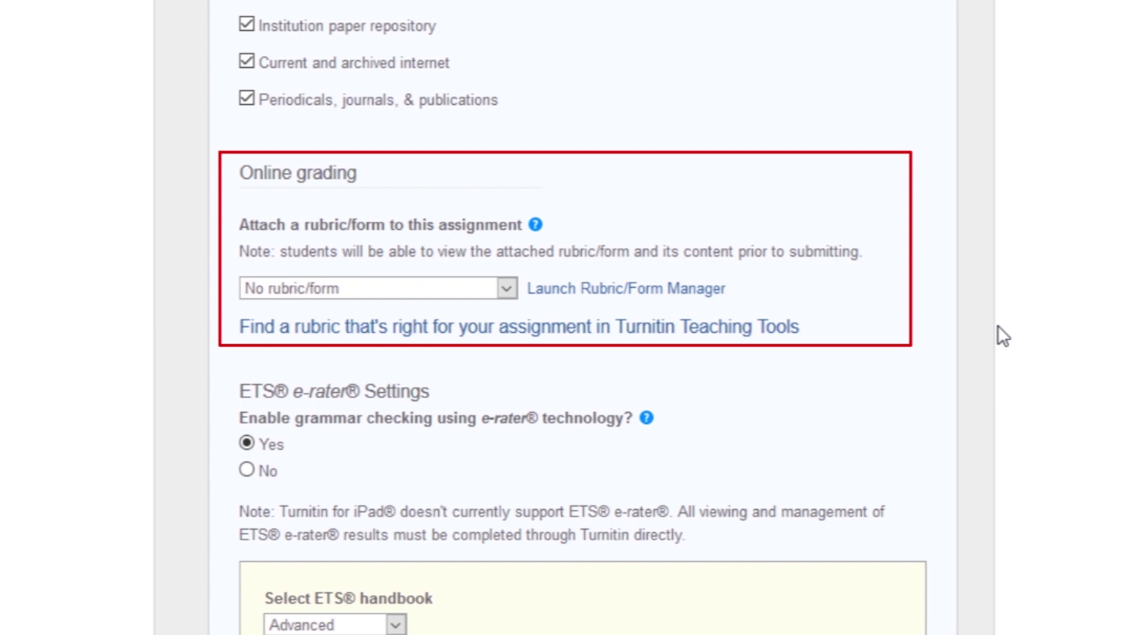
left_click(507, 288)
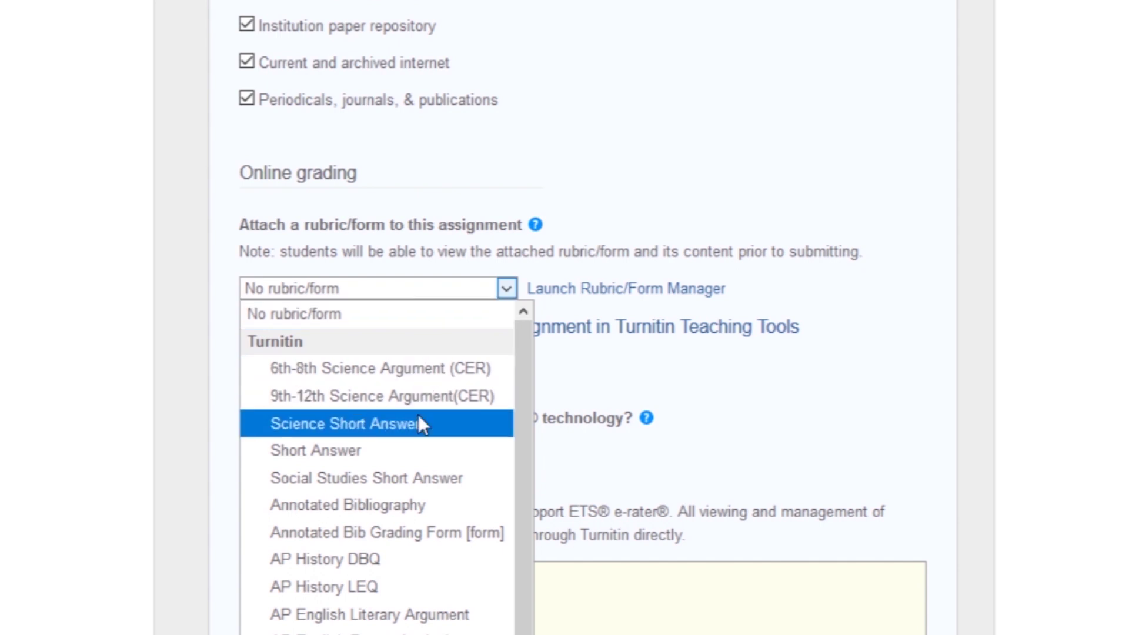
left_click(507, 287)
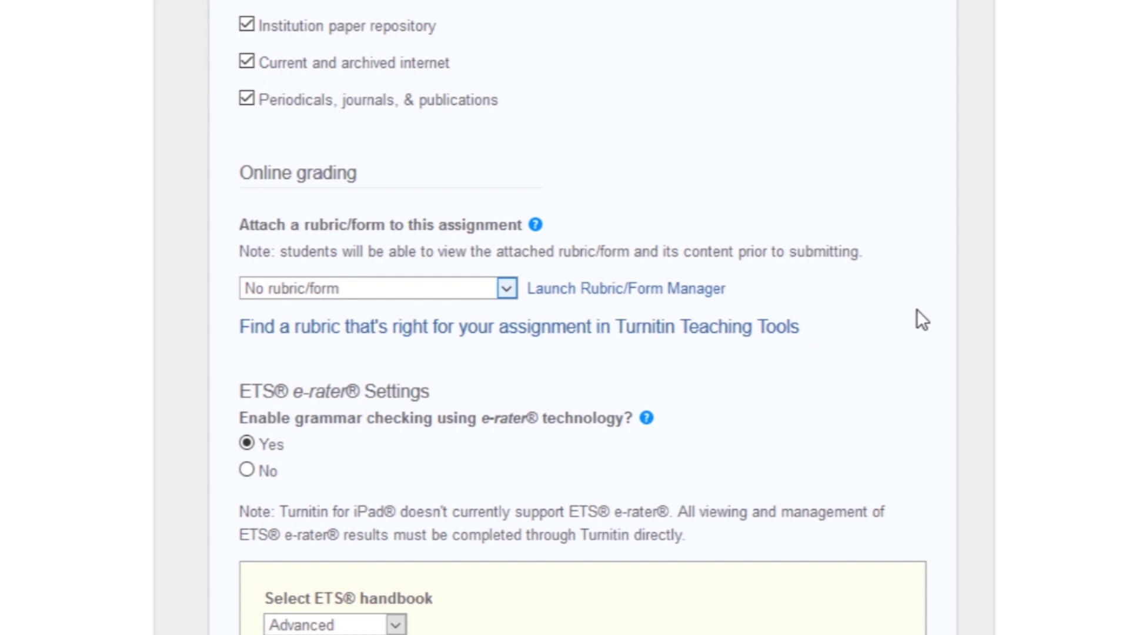
scroll(912, 339, "down", 6)
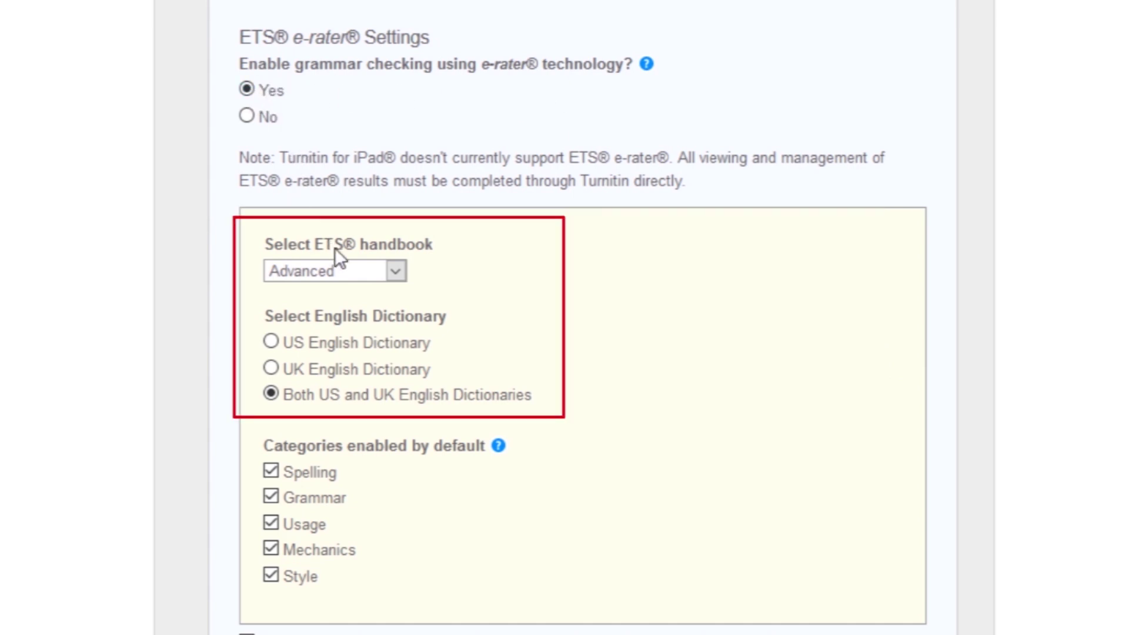
left_click(397, 271)
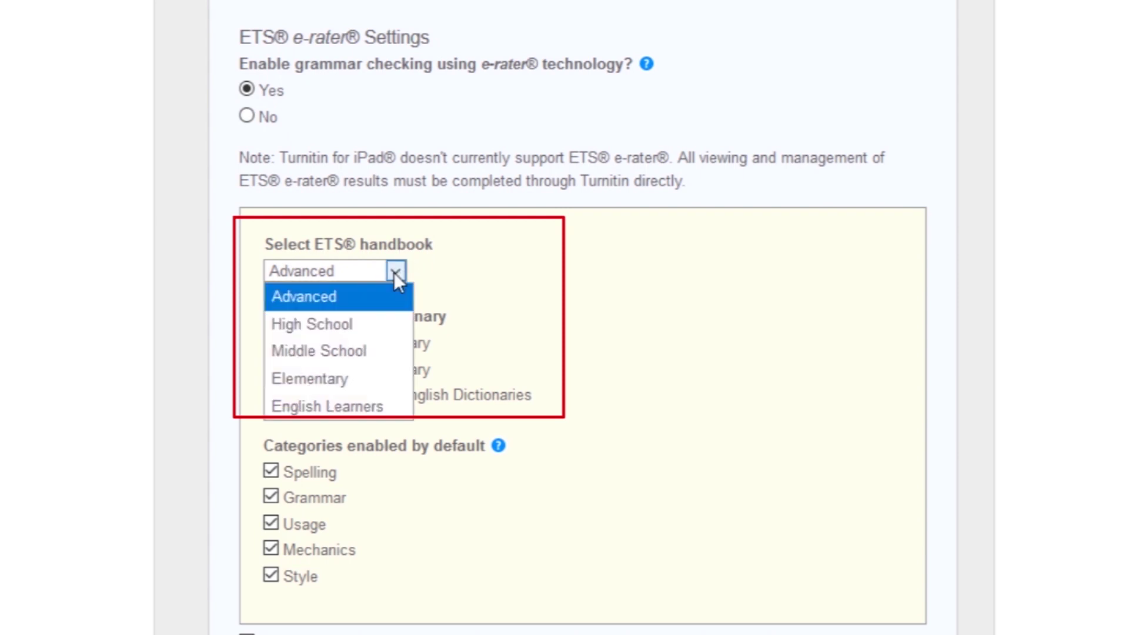
left_click(319, 298)
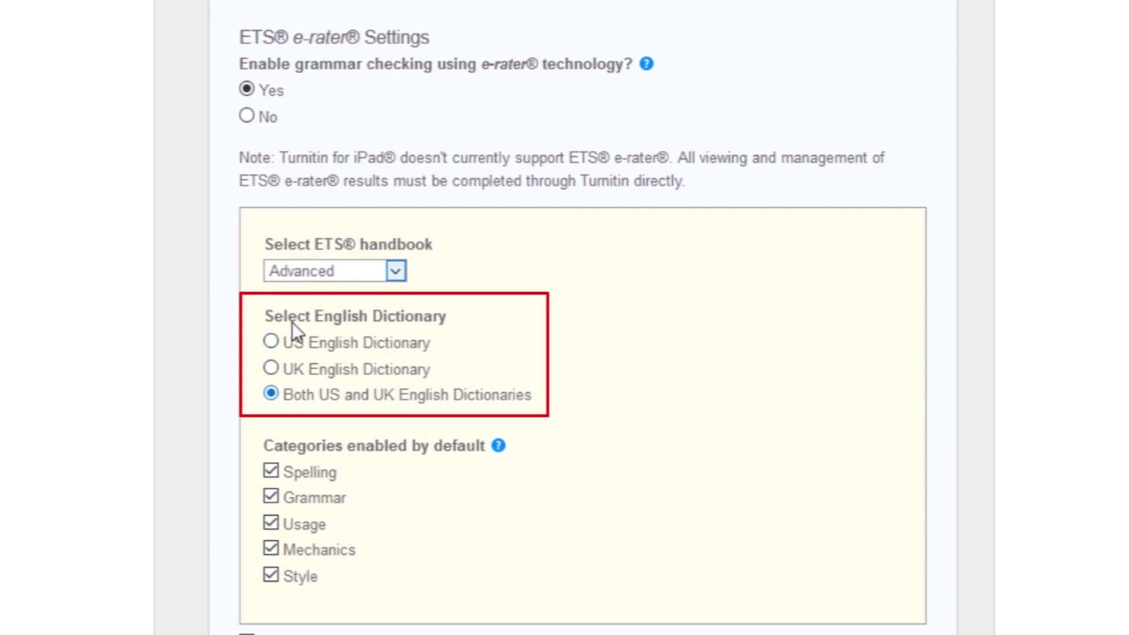
left_click(271, 342)
left_click(271, 368)
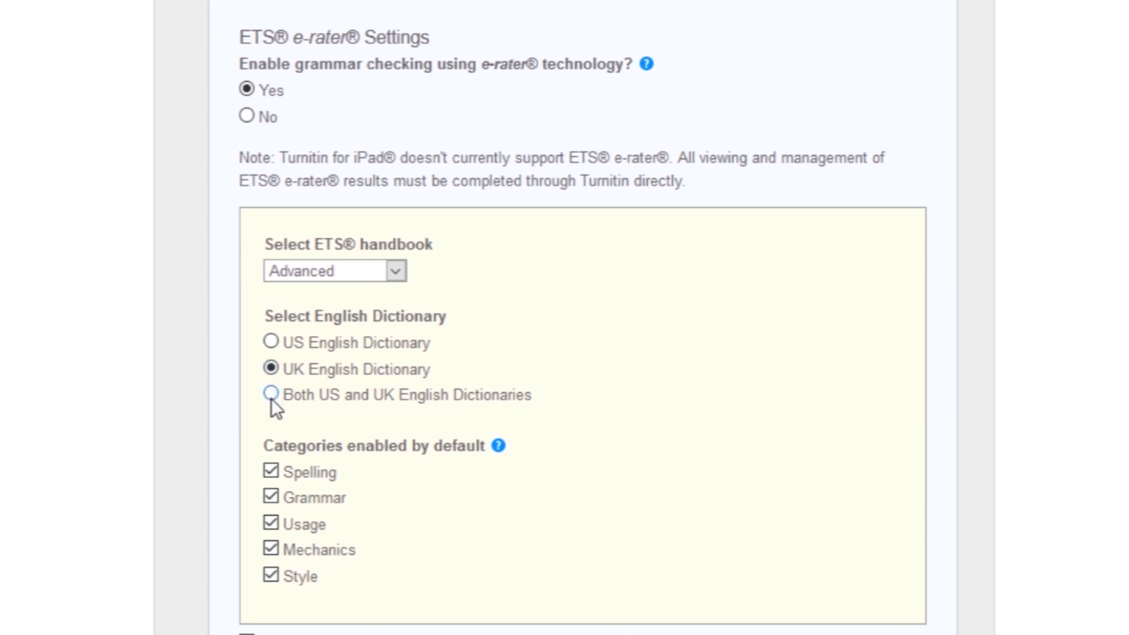
scroll(718, 393, "down", 4)
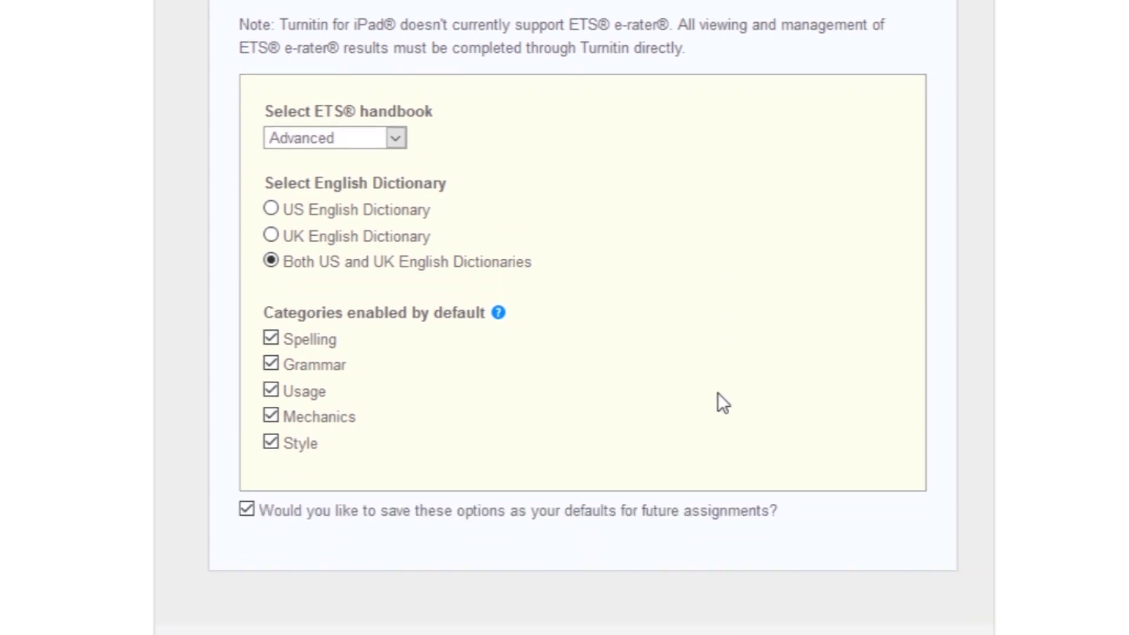